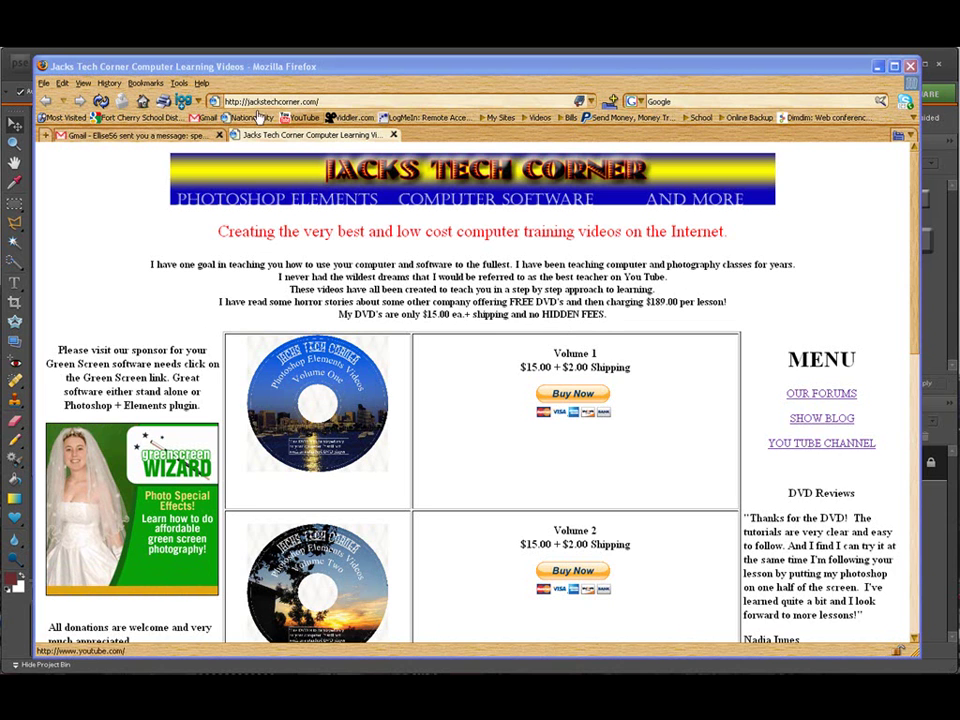
# Step: Review the DVD offers on the jackstechcorner.com page and read the speech bubbles message in Gmail
pyautogui.click(328, 101)
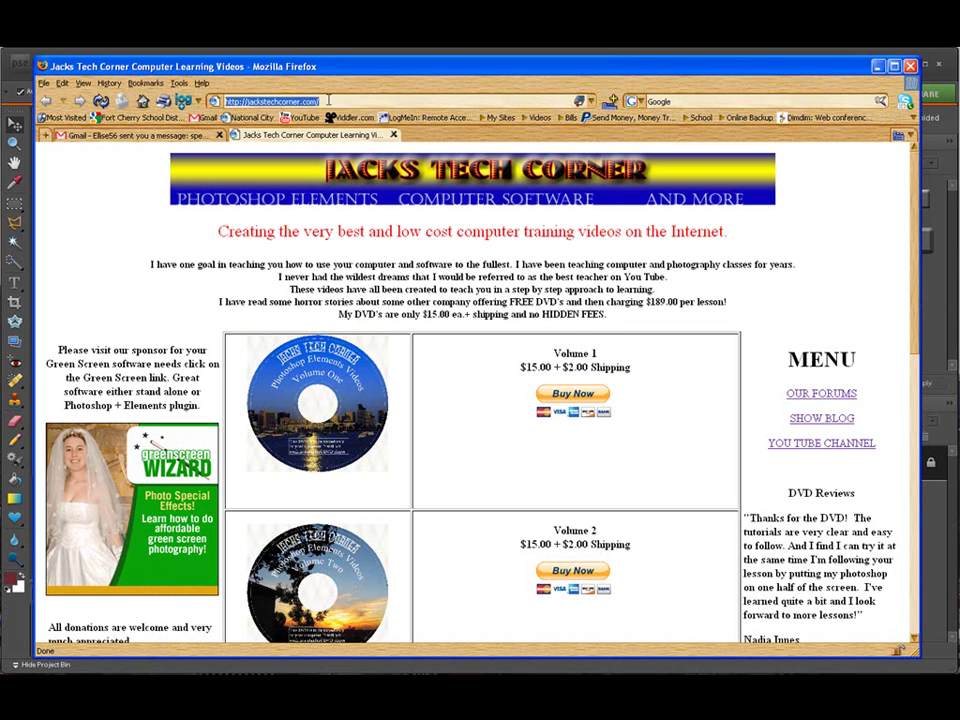
pyautogui.scroll(-1, 913, 272)
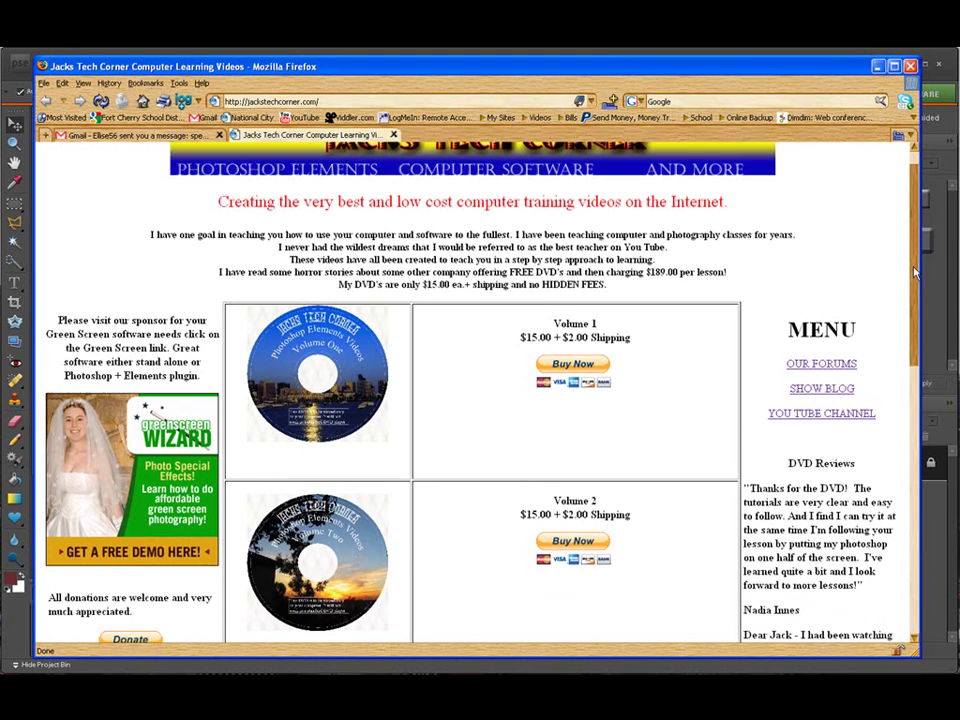
pyautogui.moveTo(913, 272); pyautogui.dragTo(904, 315)
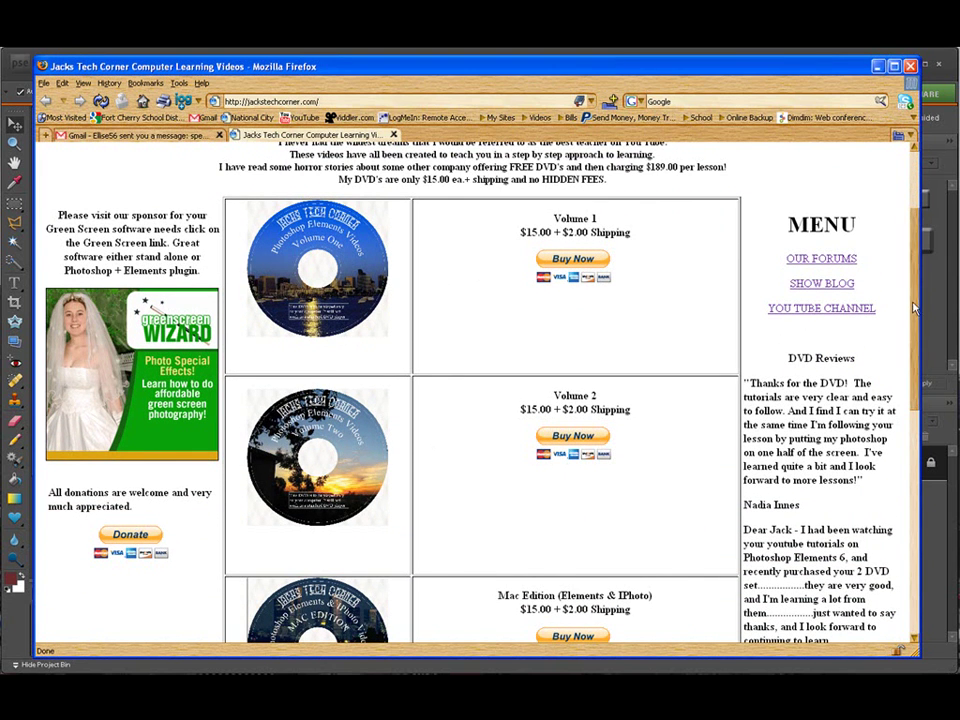
pyautogui.moveTo(913, 308); pyautogui.dragTo(904, 414)
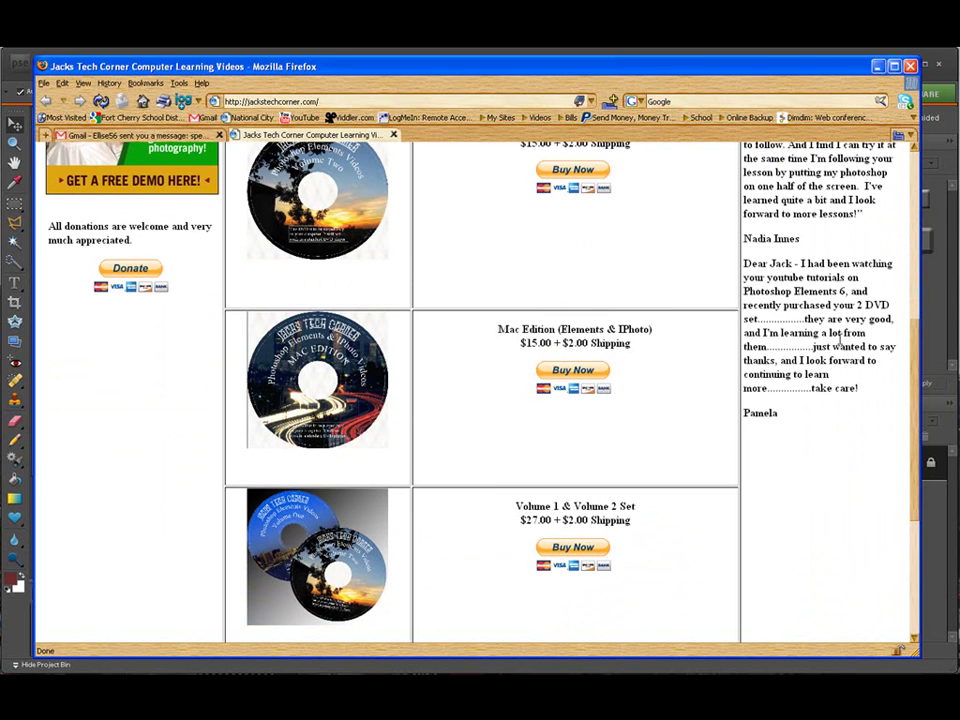
pyautogui.moveTo(915, 381); pyautogui.dragTo(917, 290)
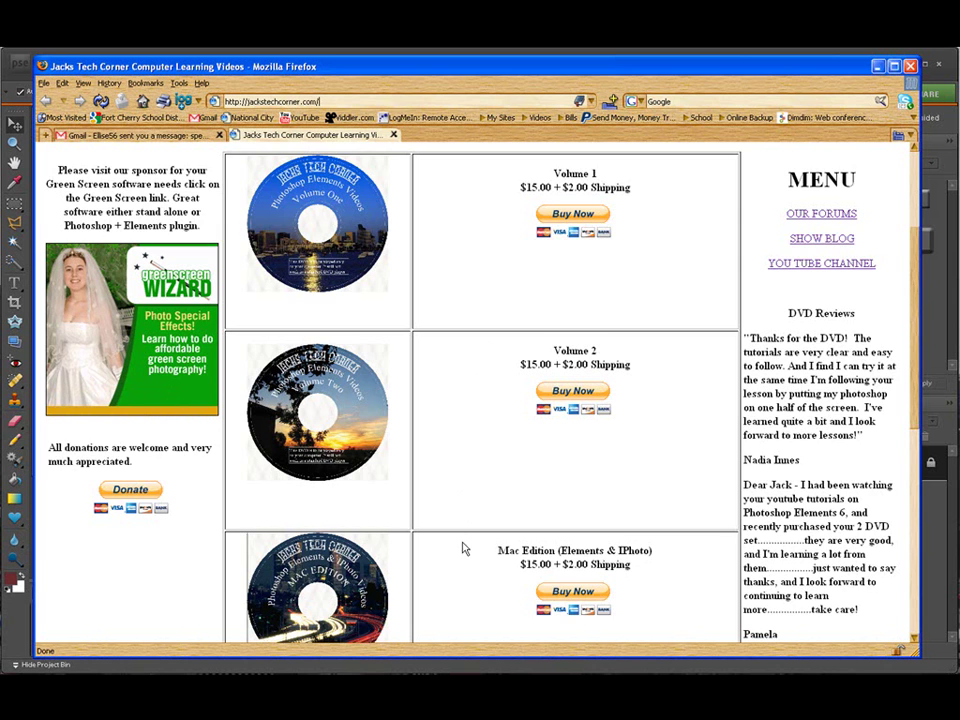
pyautogui.scroll(-4, 463, 548)
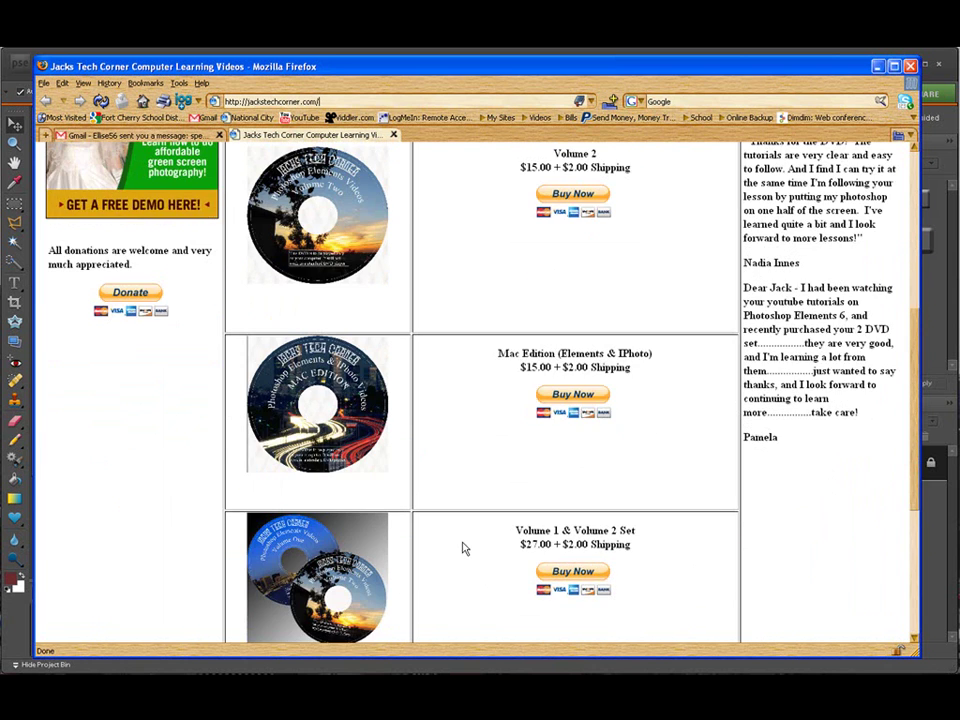
pyautogui.scroll(3, 463, 548)
pyautogui.scroll(2, 463, 548)
pyautogui.scroll(-2, 463, 548)
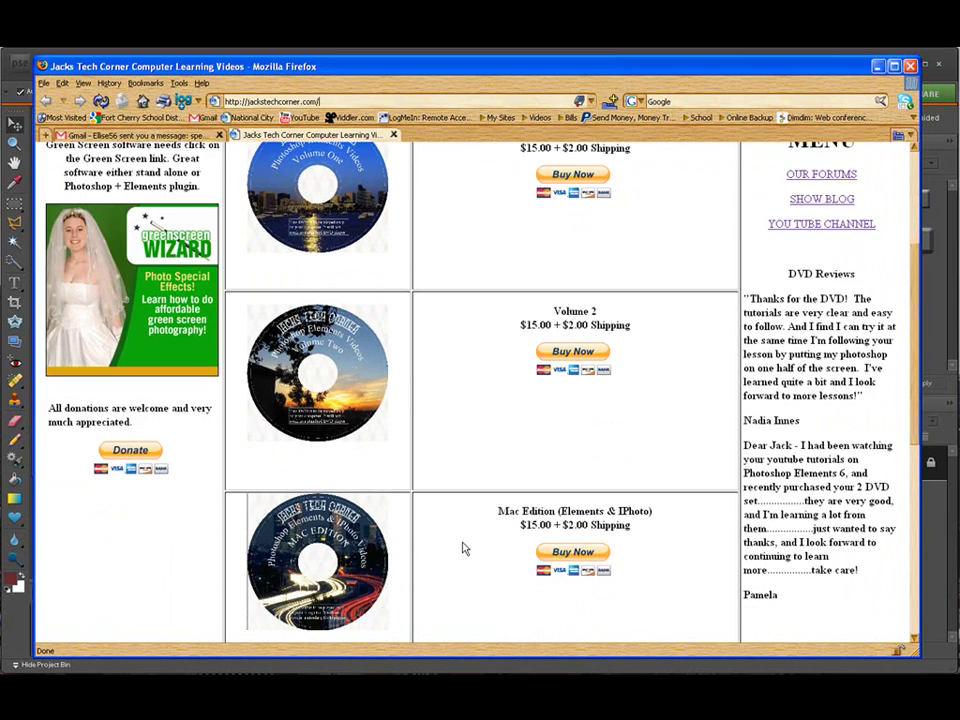
pyautogui.scroll(2, 463, 548)
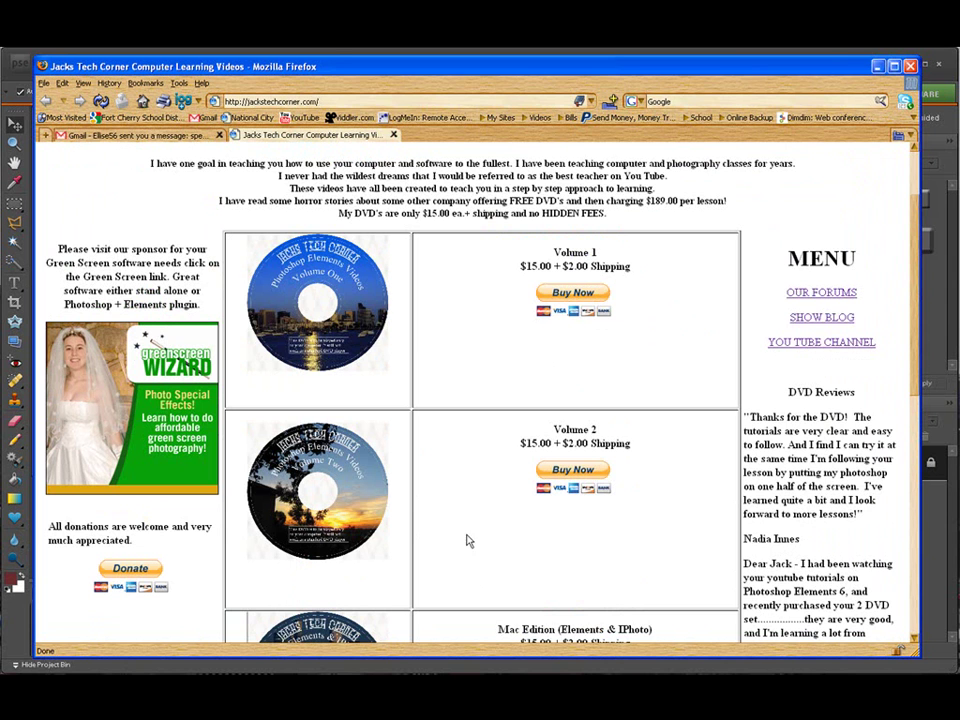
pyautogui.scroll(-2, 450, 540)
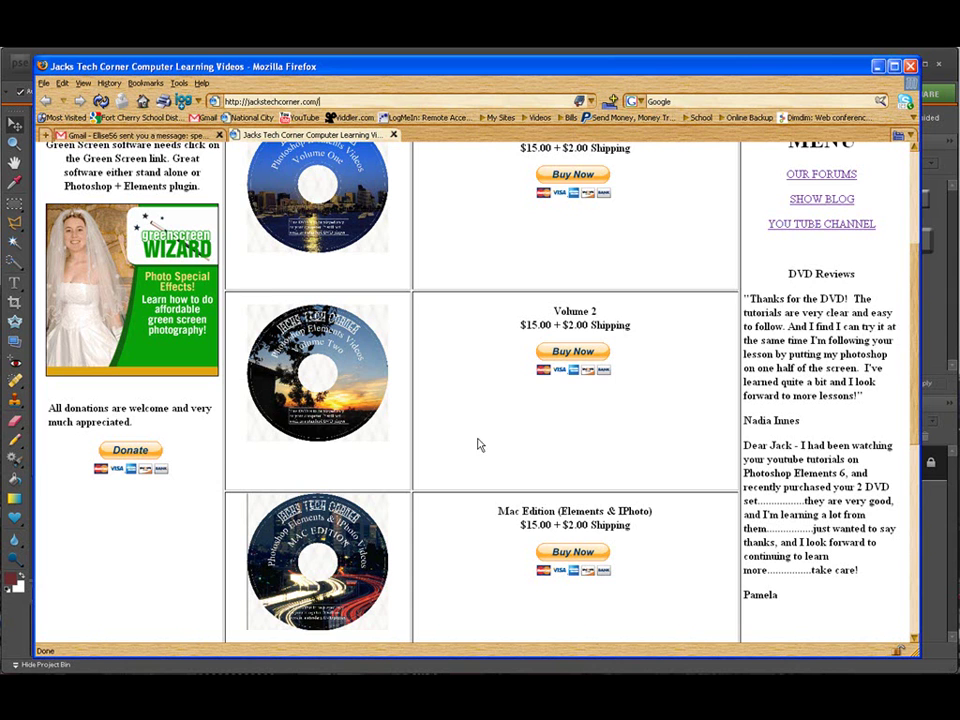
pyautogui.scroll(5, 855, 330)
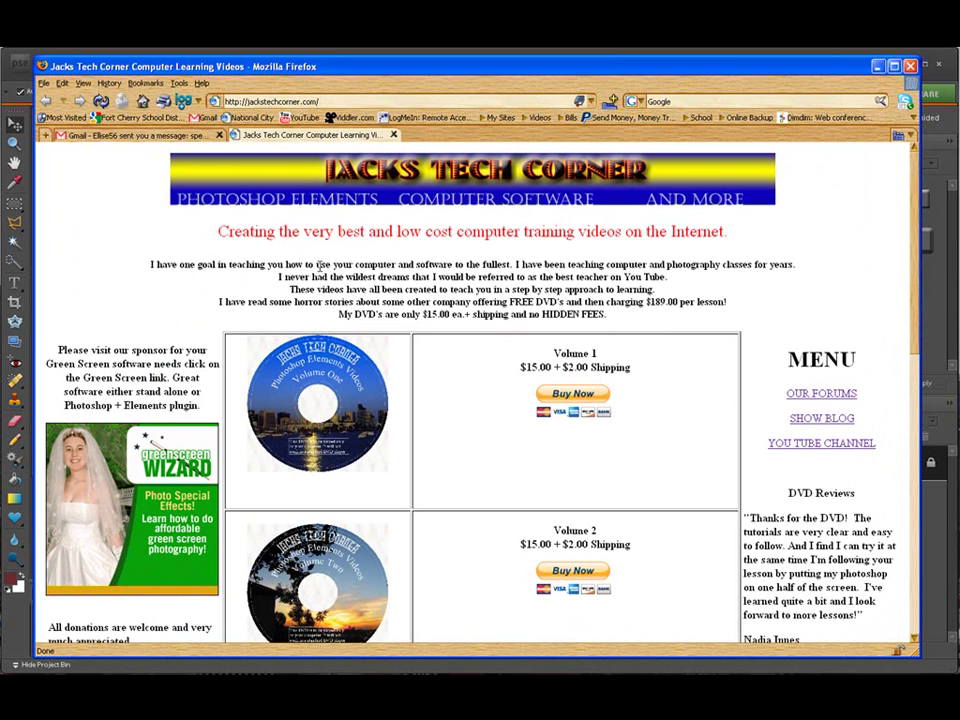
pyautogui.click(130, 134)
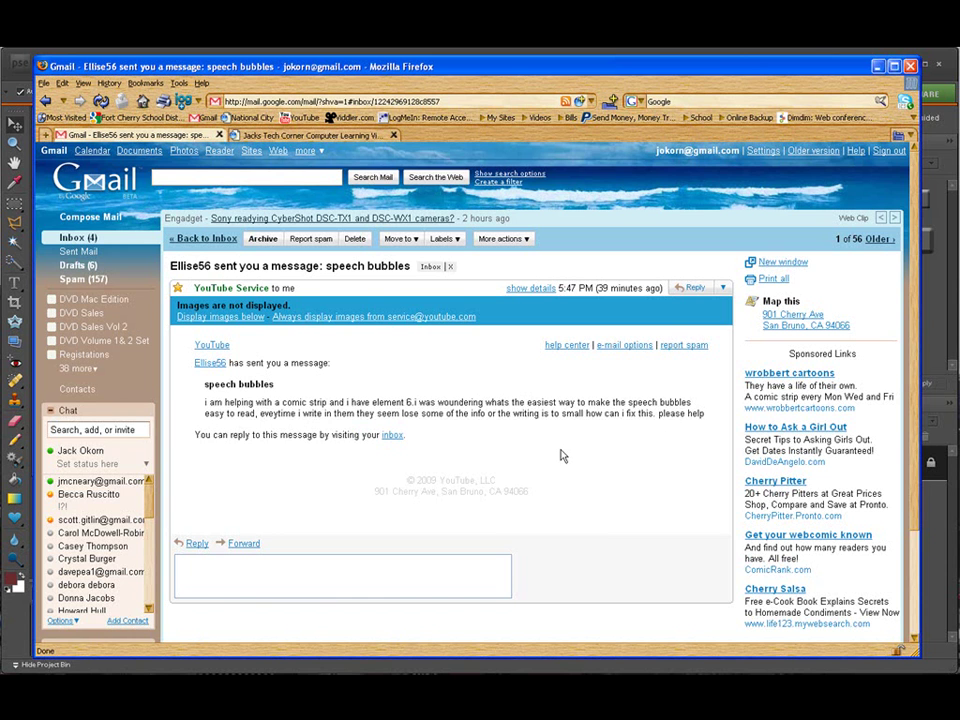
# Step: Switch to Photoshop Elements, fit the photo DSCF2293.JPG on screen and position its window in the workspace
pyautogui.click(878, 67)
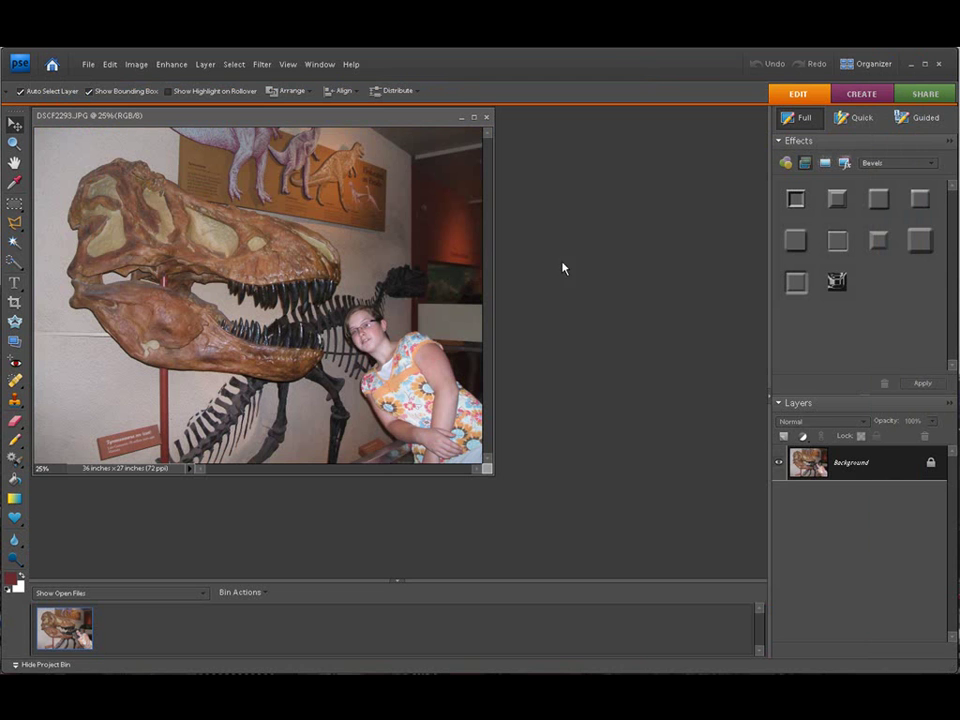
pyautogui.moveTo(274, 120); pyautogui.dragTo(349, 124)
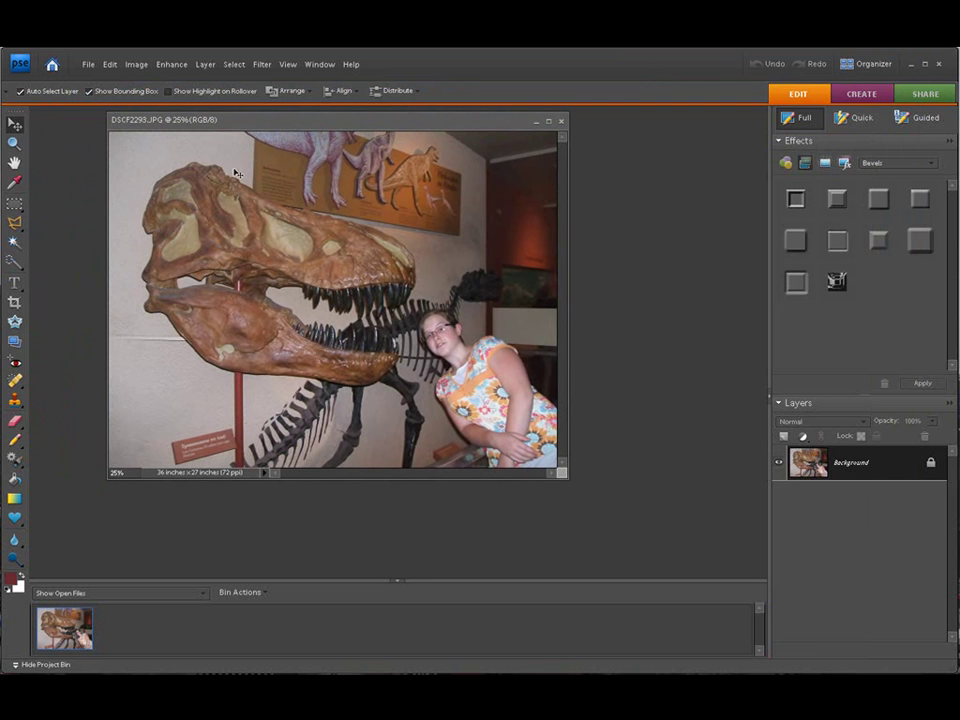
pyautogui.moveTo(285, 124); pyautogui.dragTo(285, 148)
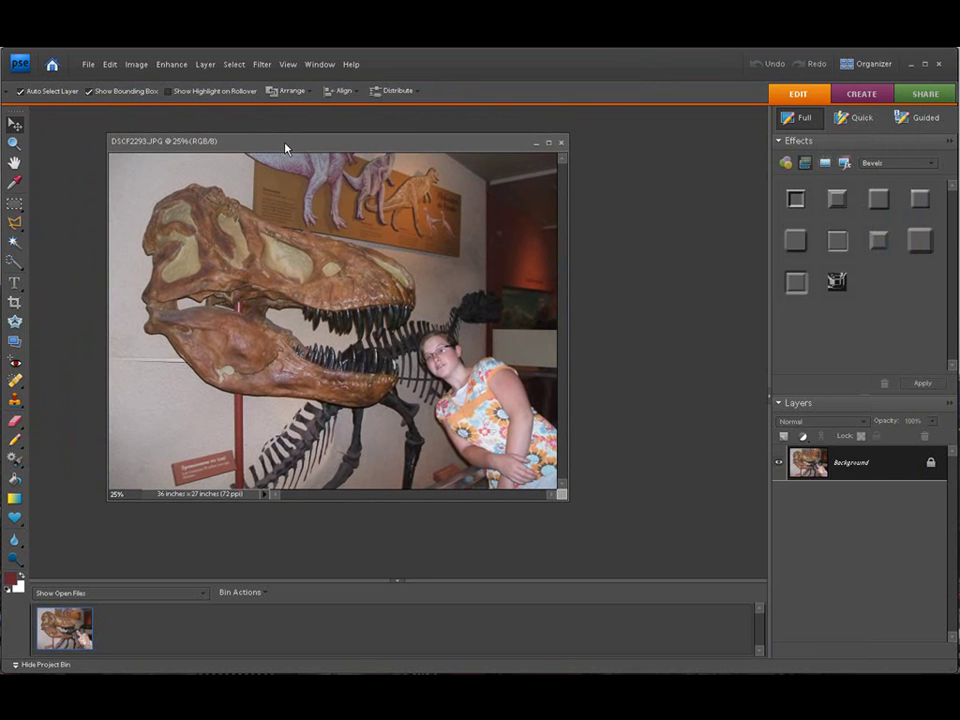
pyautogui.click(288, 64)
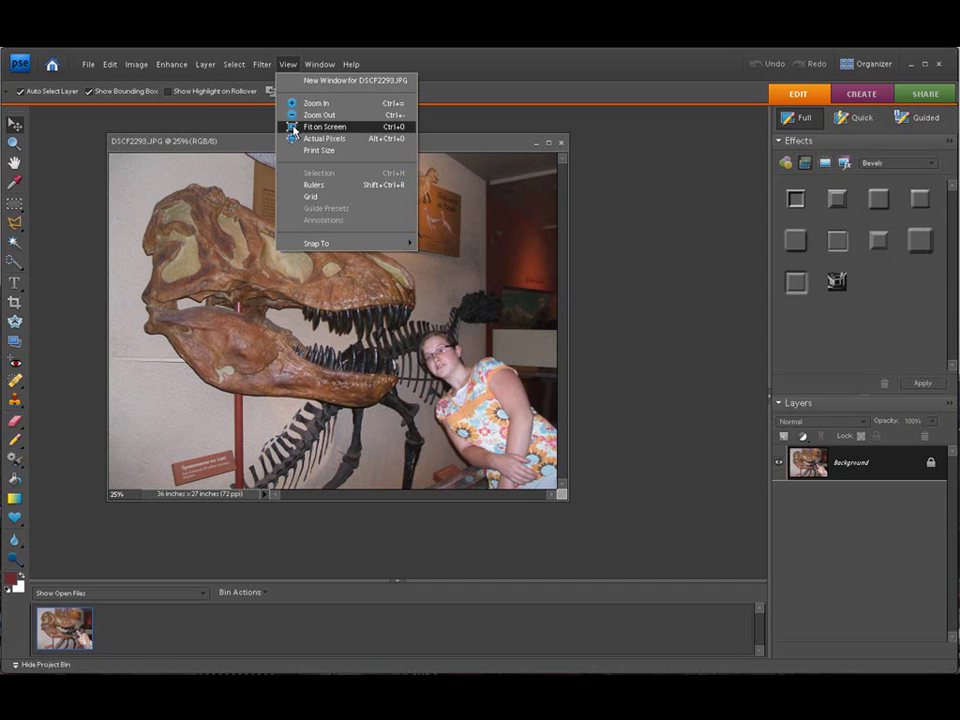
pyautogui.click(288, 64)
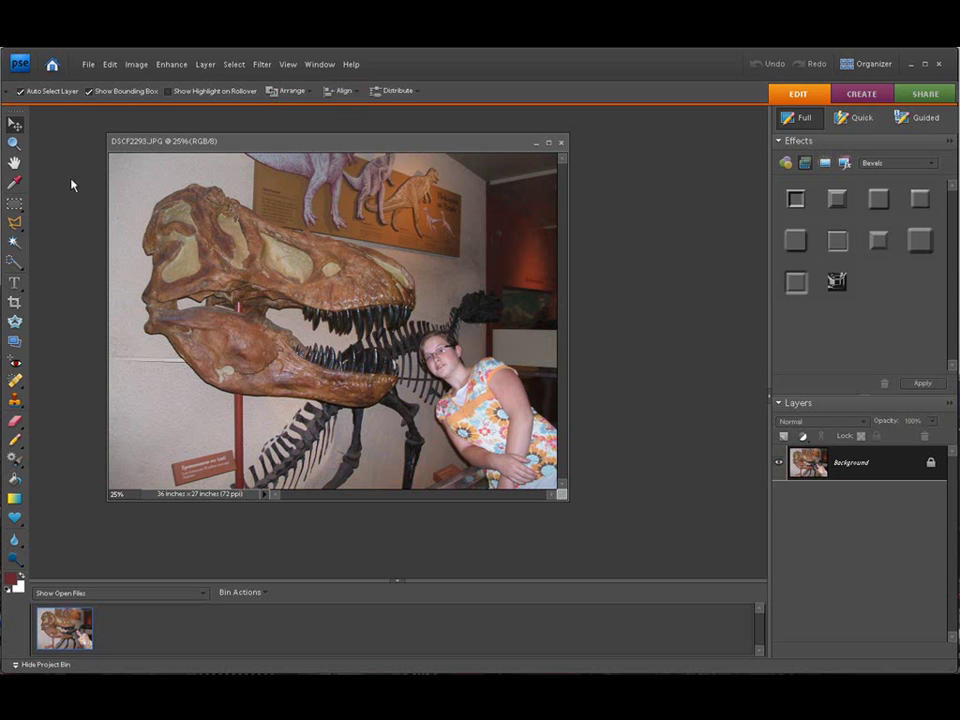
pyautogui.doubleClick(14, 164)
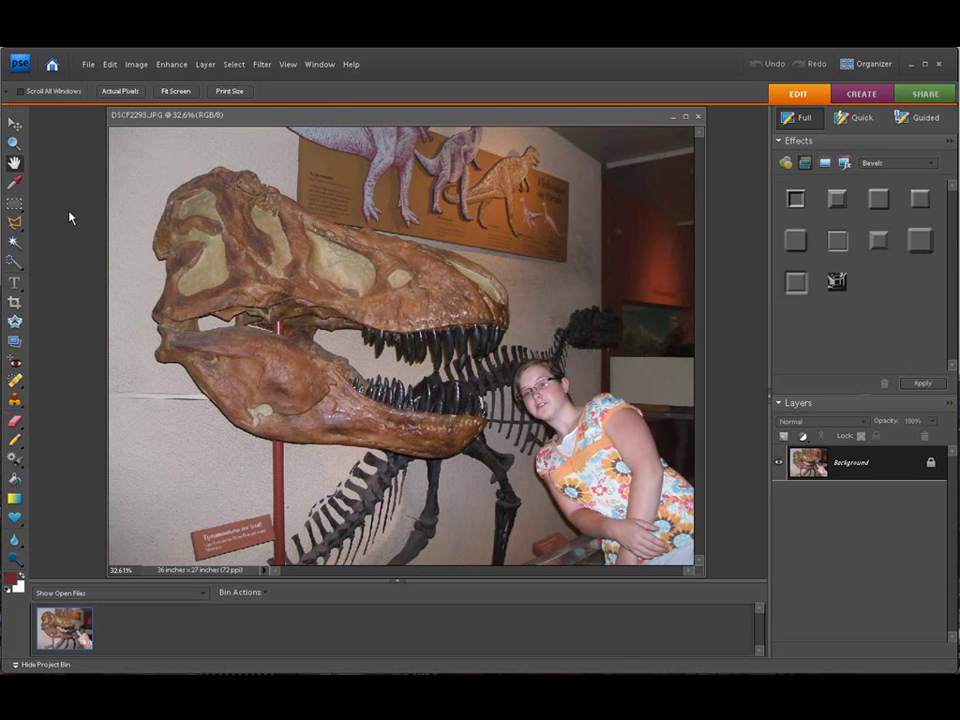
pyautogui.moveTo(348, 121); pyautogui.dragTo(325, 121)
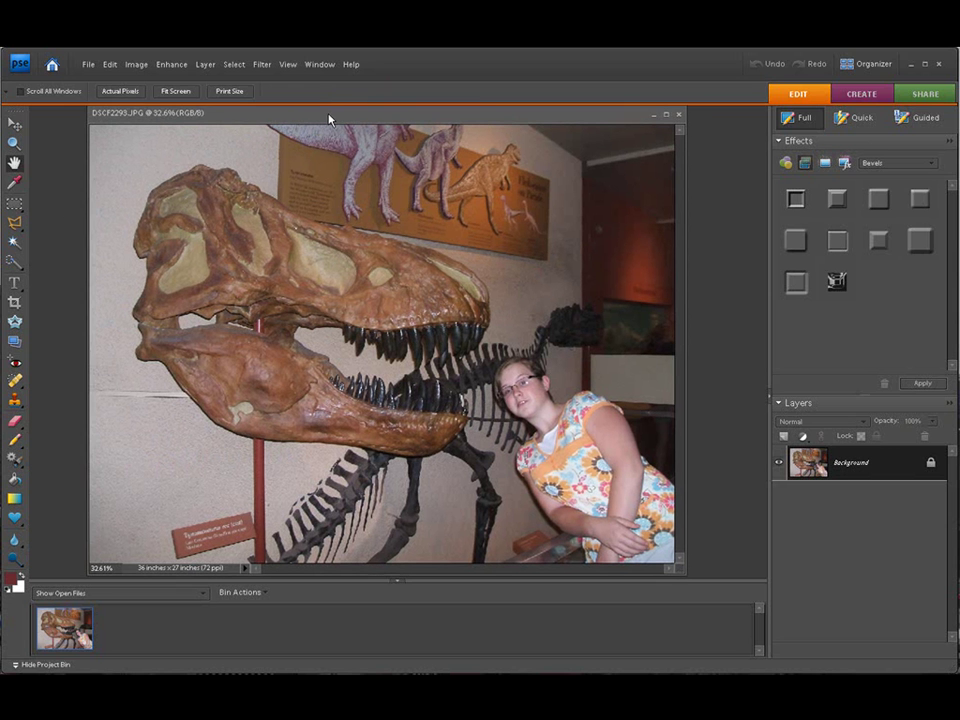
# Step: Duplicate the Background layer of the photo and leave the duplicate as the active layer
pyautogui.click(16, 124)
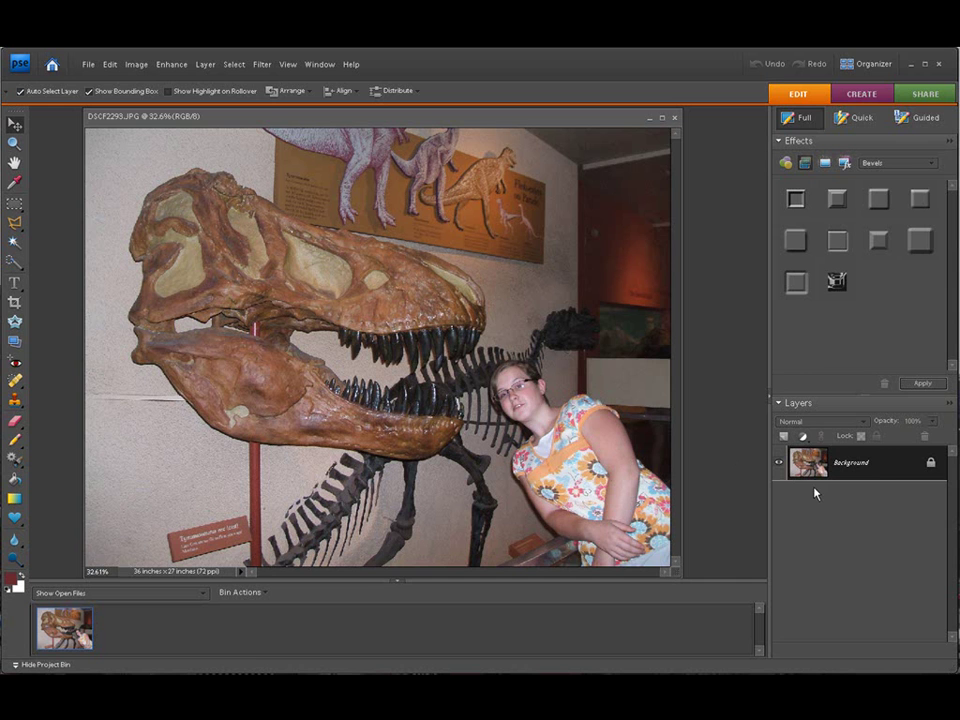
pyautogui.hotkey('ctrl', 'j')
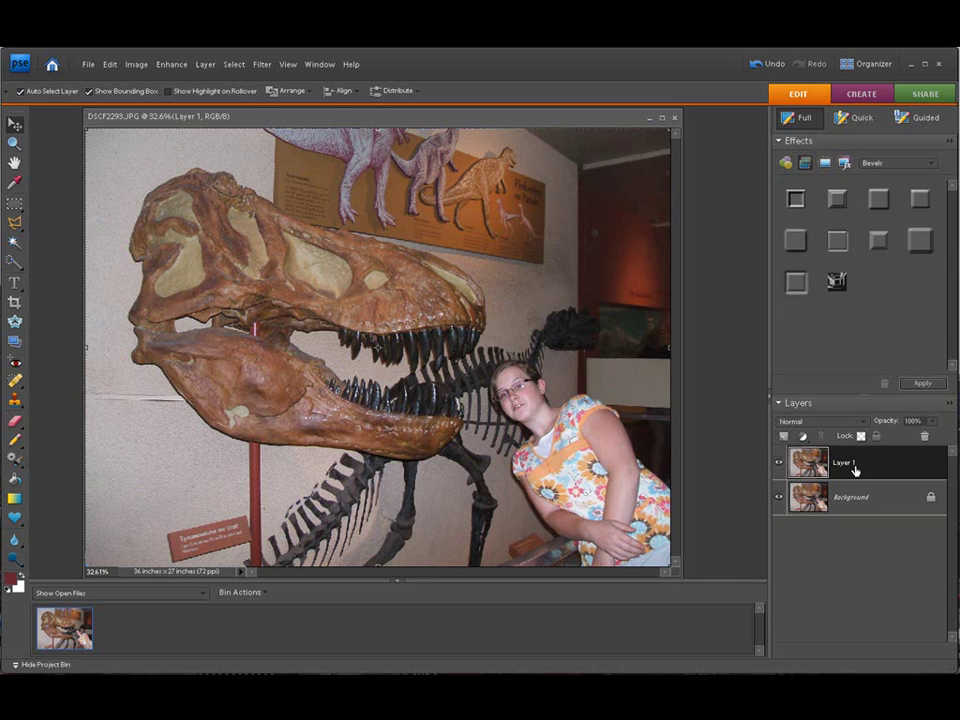
pyautogui.click(859, 499)
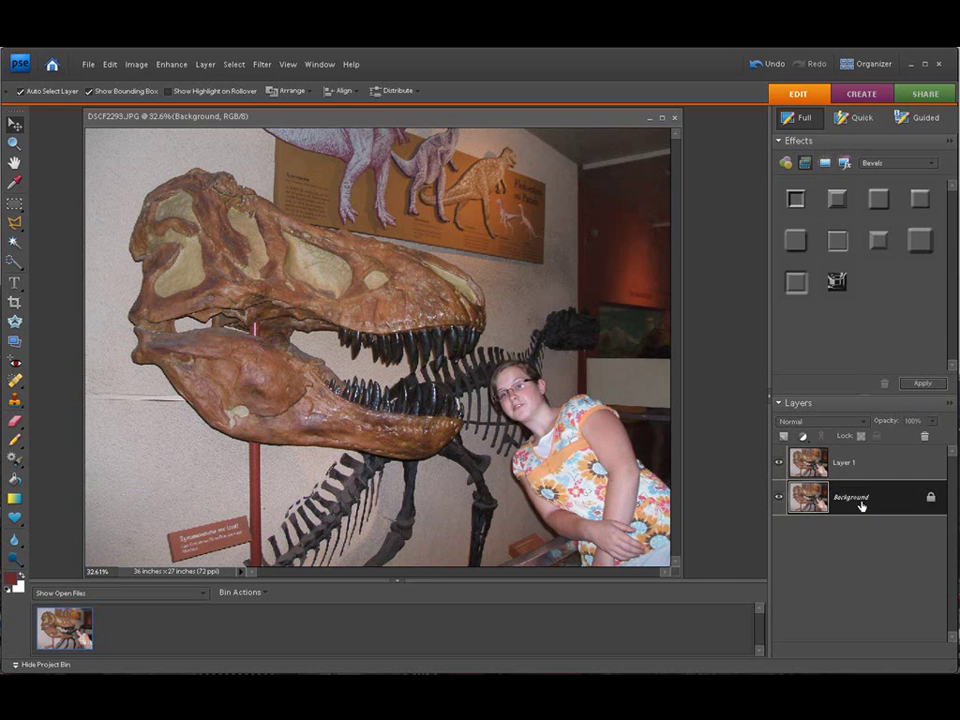
pyautogui.click(878, 467)
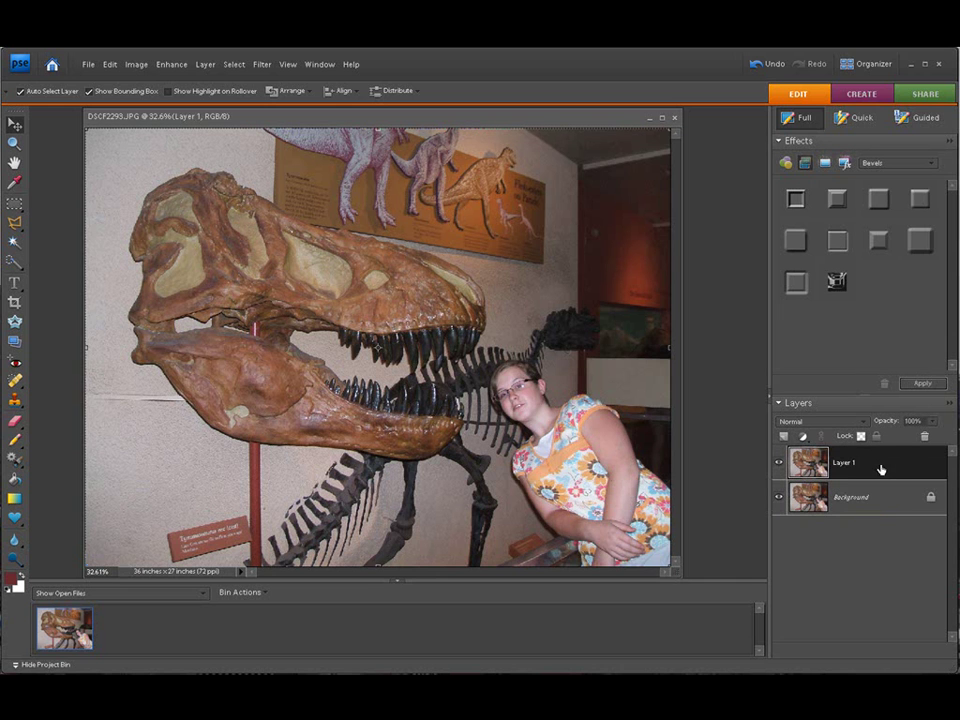
pyautogui.click(877, 509)
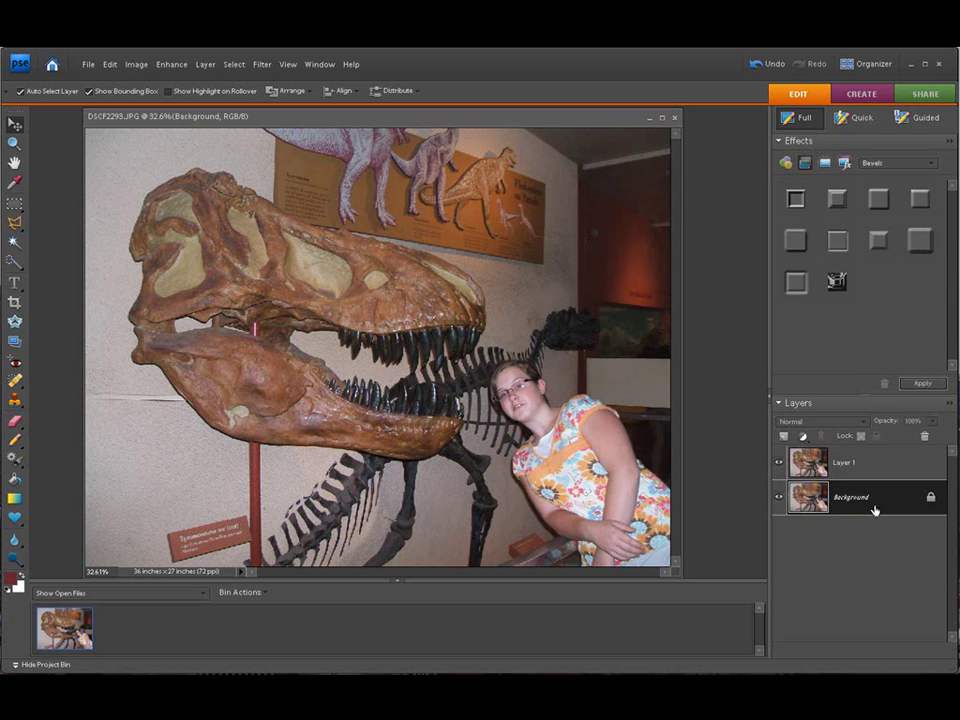
pyautogui.click(873, 468)
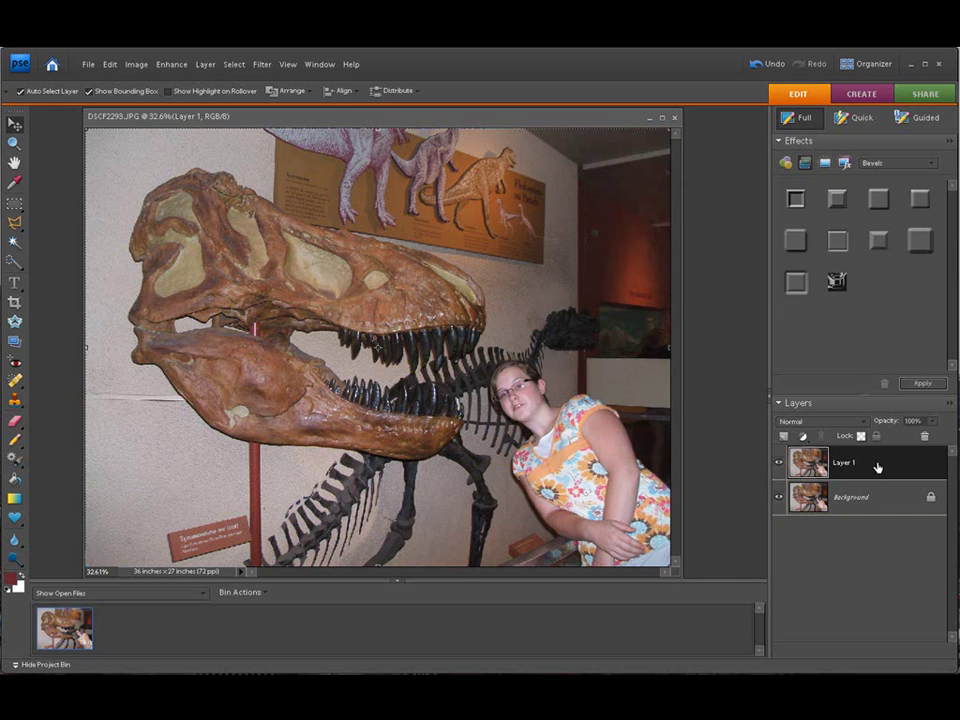
# Step: Show the Graphics artwork by type and add the cloud-shaped thought bubble to the photo above the girl's head
pyautogui.click(862, 95)
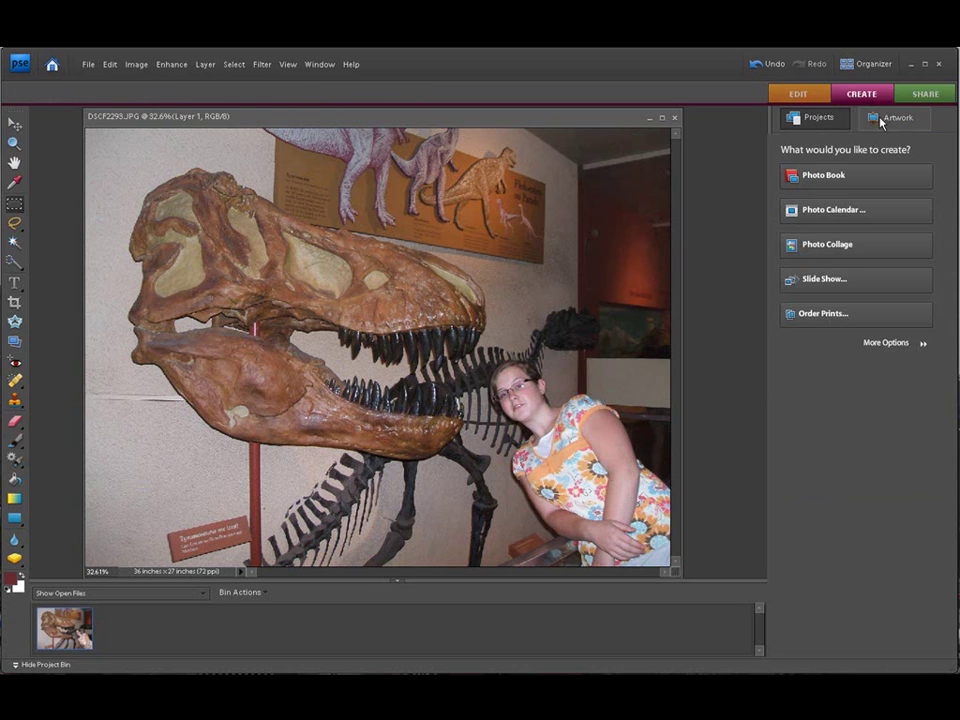
pyautogui.click(882, 121)
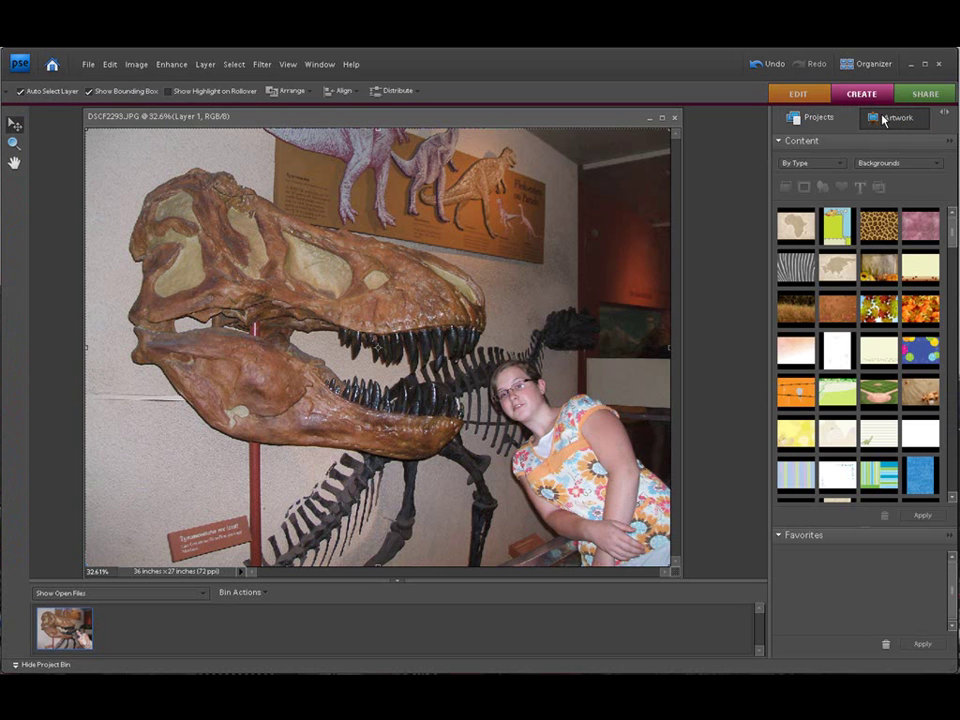
pyautogui.click(931, 163)
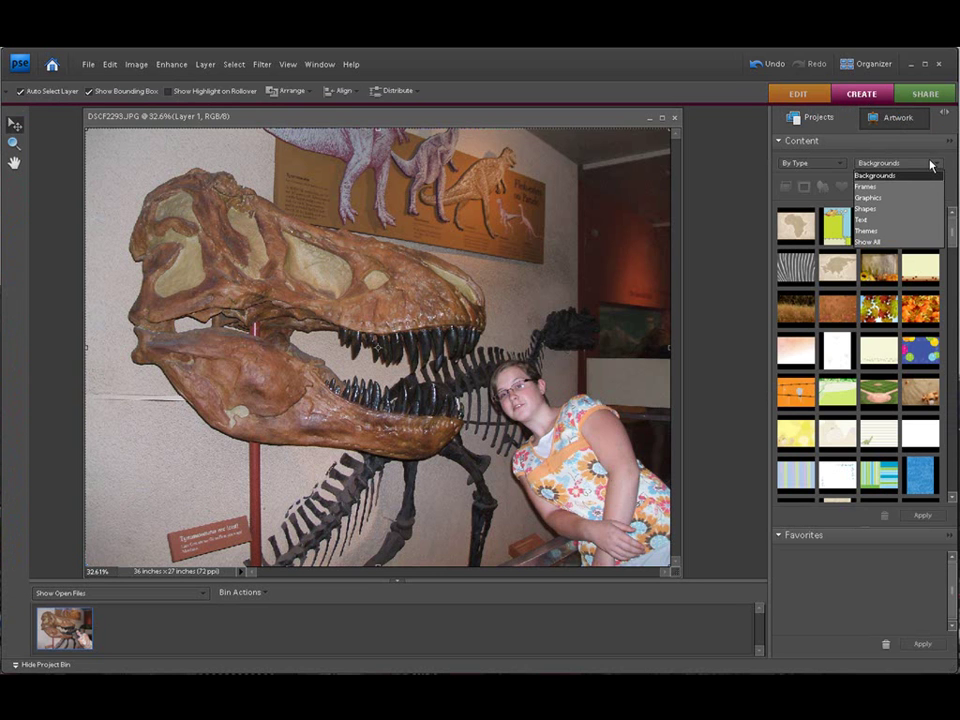
pyautogui.click(877, 198)
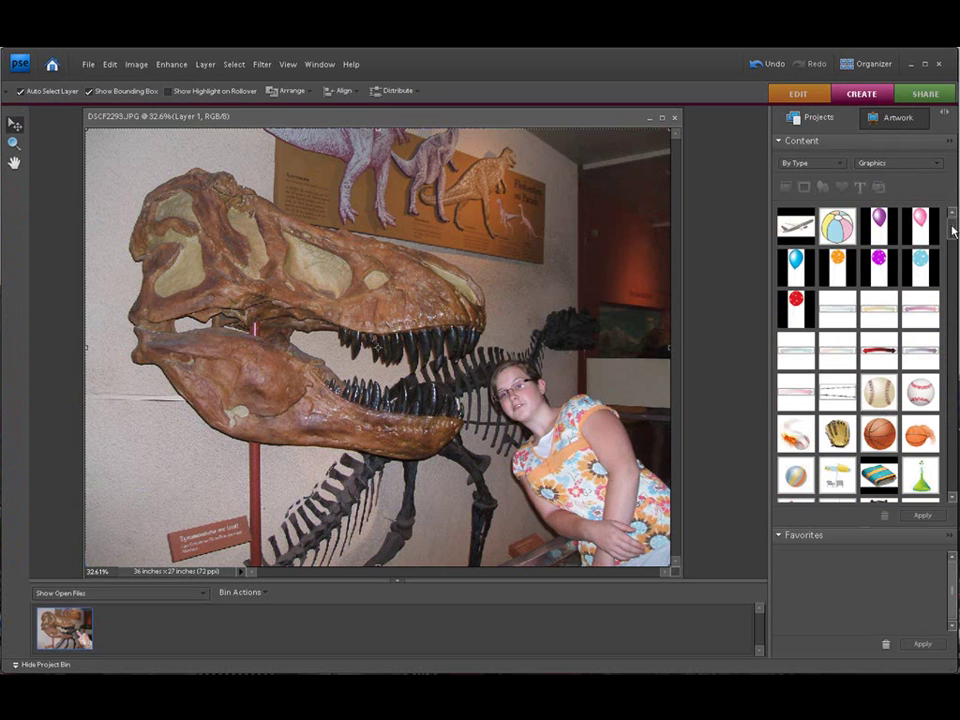
pyautogui.moveTo(952, 222); pyautogui.dragTo(955, 468)
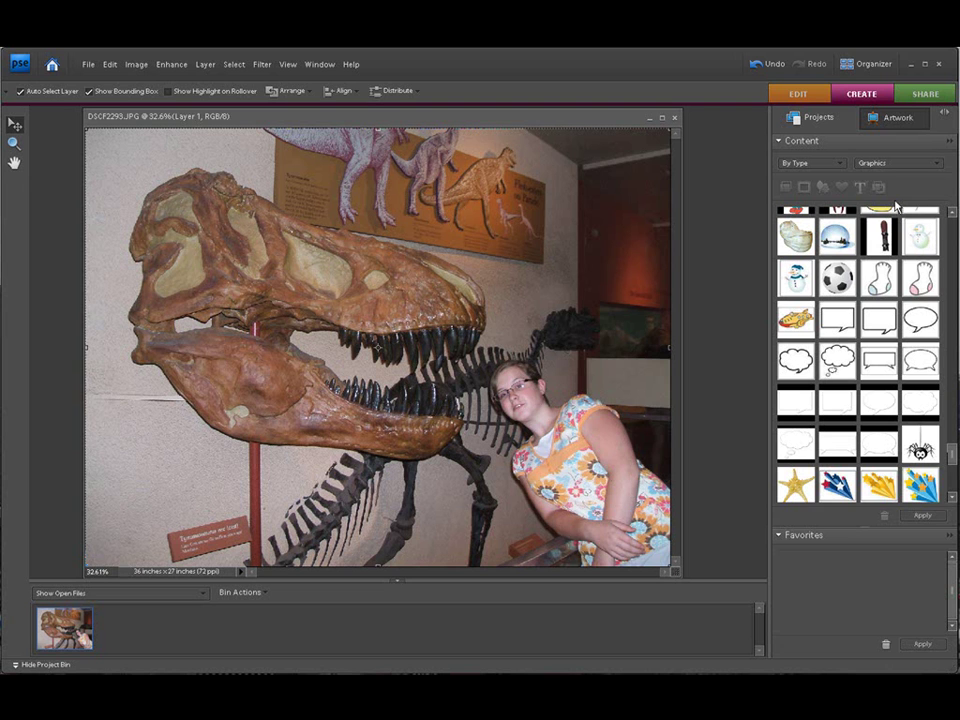
pyautogui.click(838, 362)
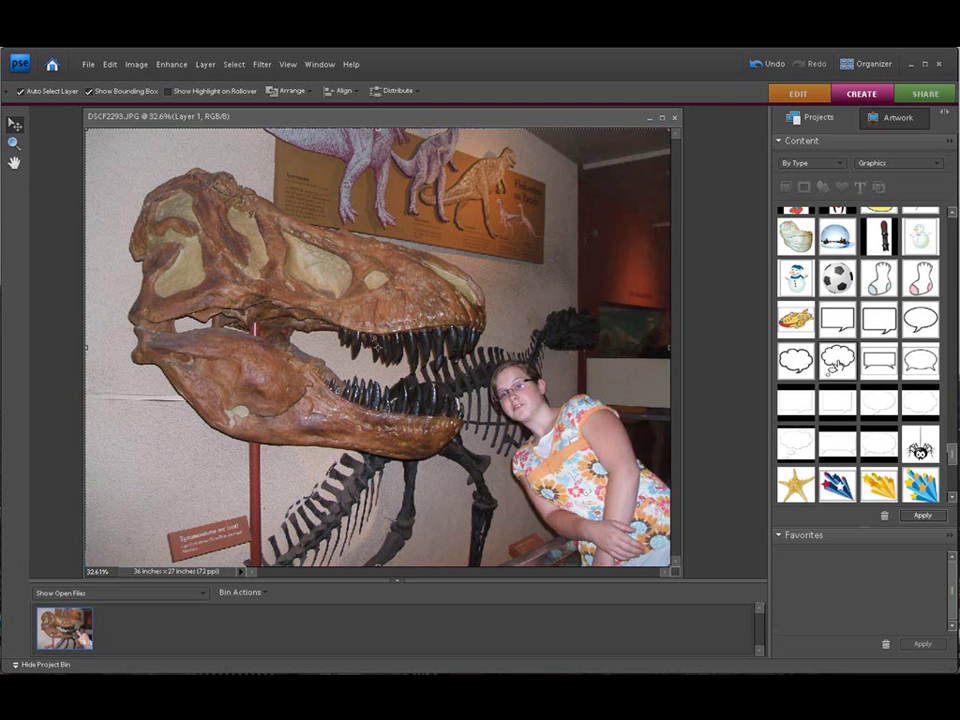
pyautogui.moveTo(838, 362); pyautogui.dragTo(550, 238)
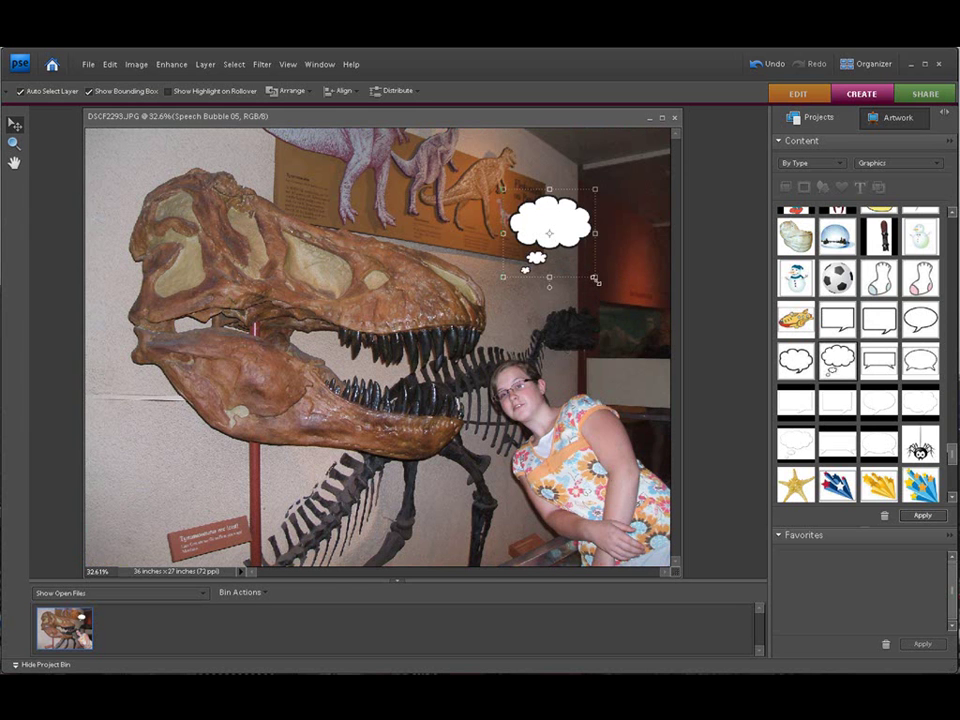
# Step: Enlarge the thought bubble to about 236%, rotate it about -26.5° and place it so its small clouds lead to the girl's head
pyautogui.moveTo(590, 284); pyautogui.dragTo(643, 343)
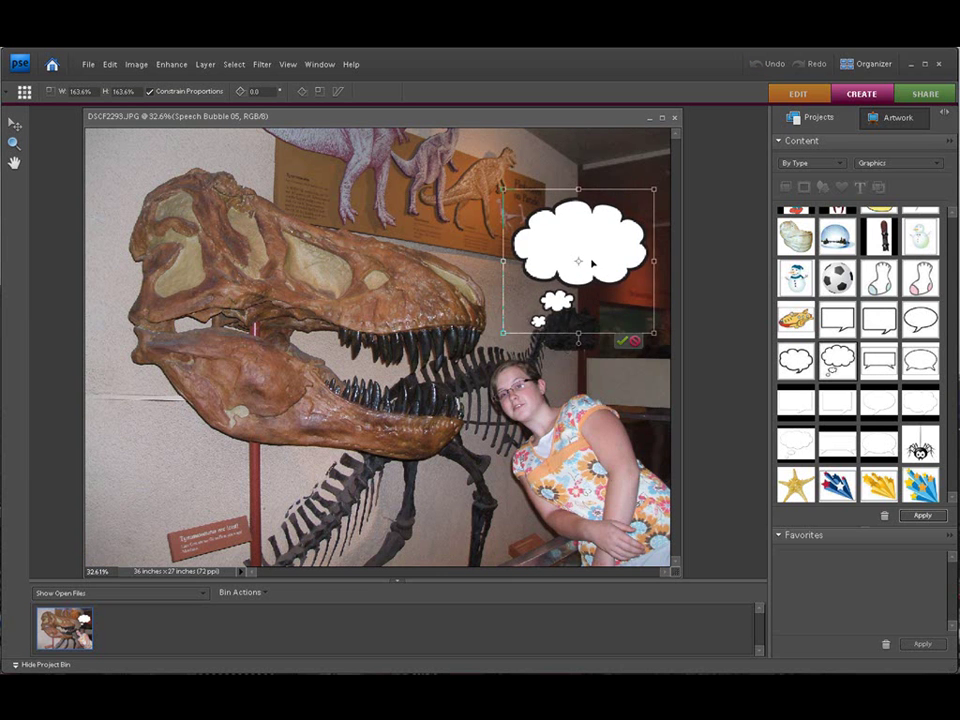
pyautogui.moveTo(578, 258); pyautogui.dragTo(553, 230)
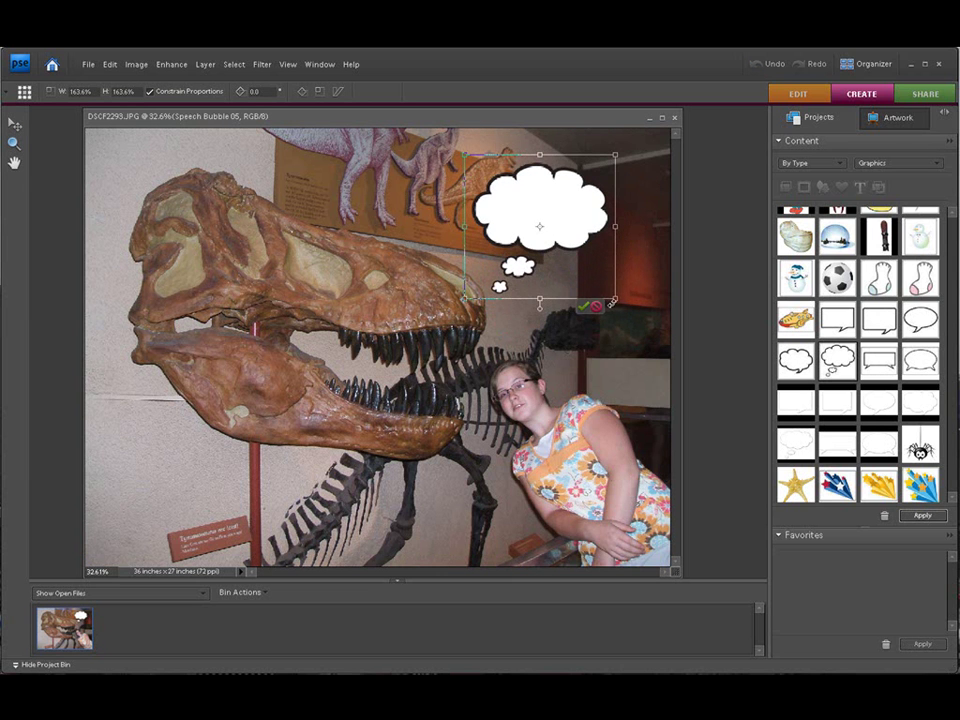
pyautogui.moveTo(613, 298); pyautogui.dragTo(650, 332)
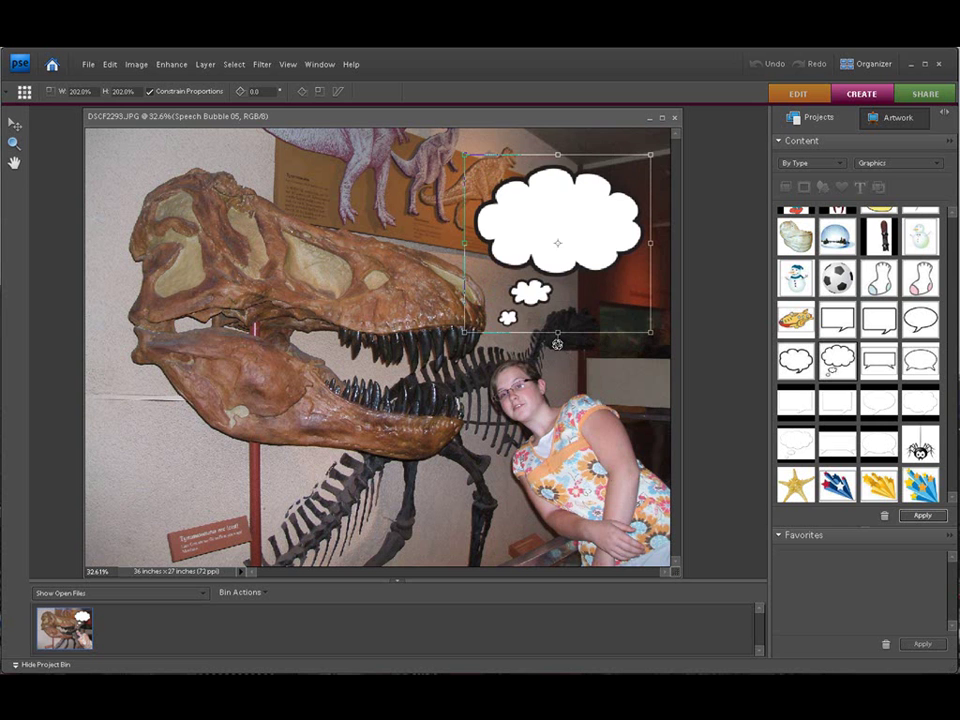
pyautogui.moveTo(557, 344); pyautogui.dragTo(590, 338)
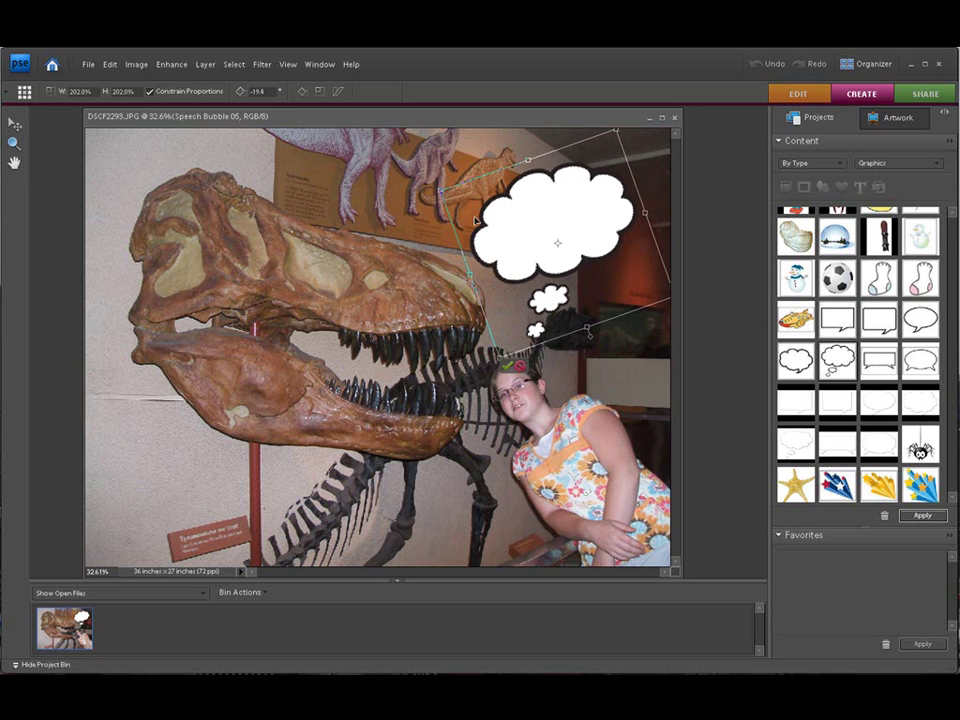
pyautogui.moveTo(439, 189); pyautogui.dragTo(402, 174)
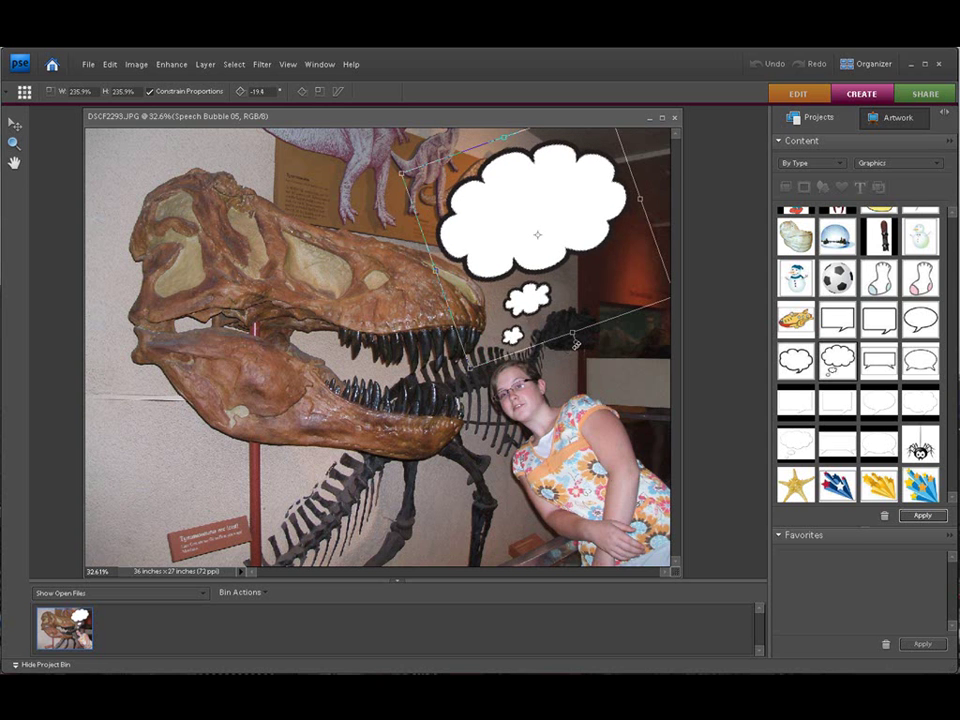
pyautogui.moveTo(580, 344); pyautogui.dragTo(591, 344)
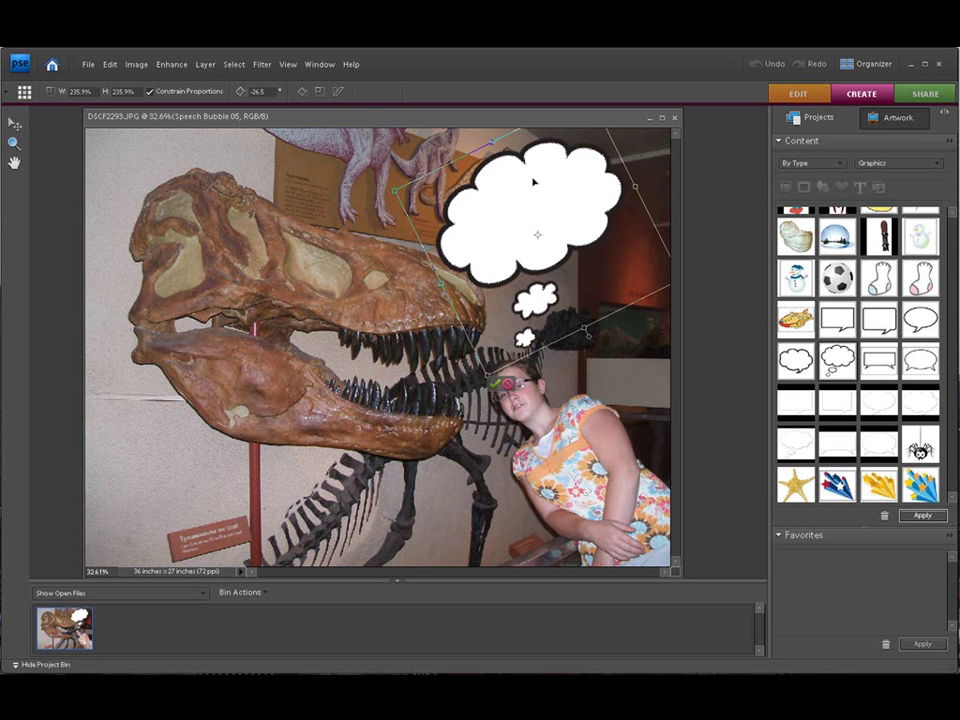
pyautogui.click(497, 385)
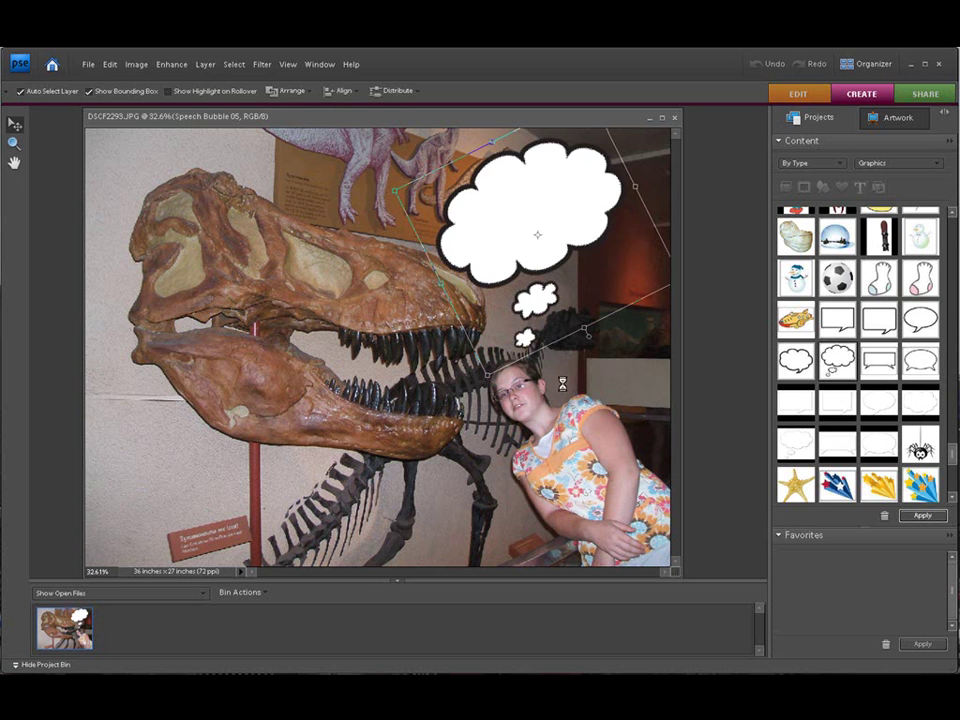
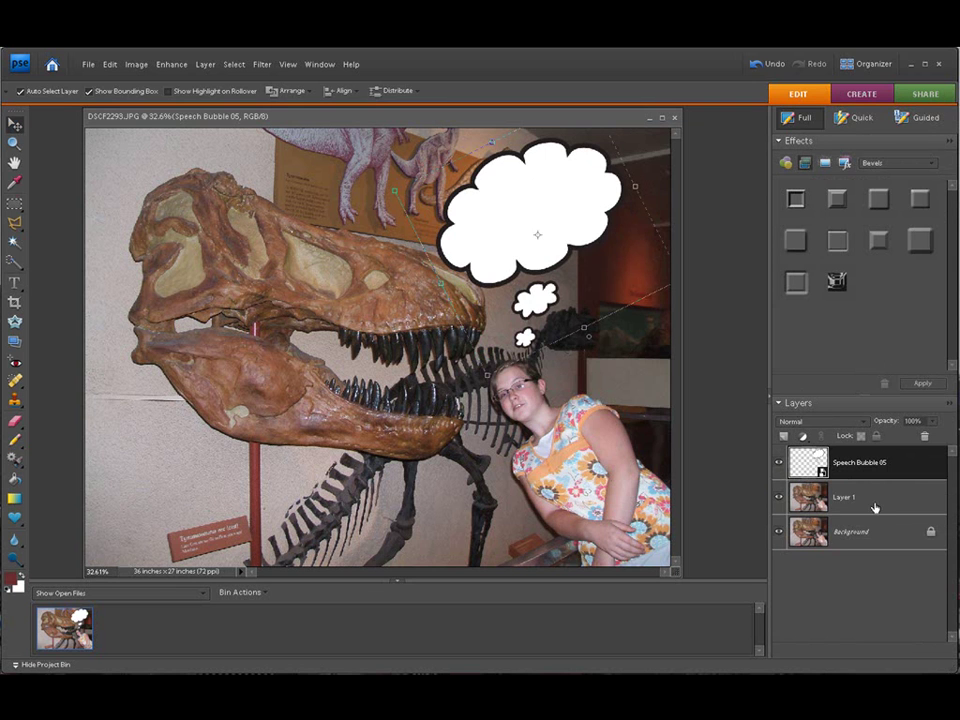
# Step: With the Speech Bubble 05 layer active, create a horizontal text box inside the thought bubble
pyautogui.click(876, 508)
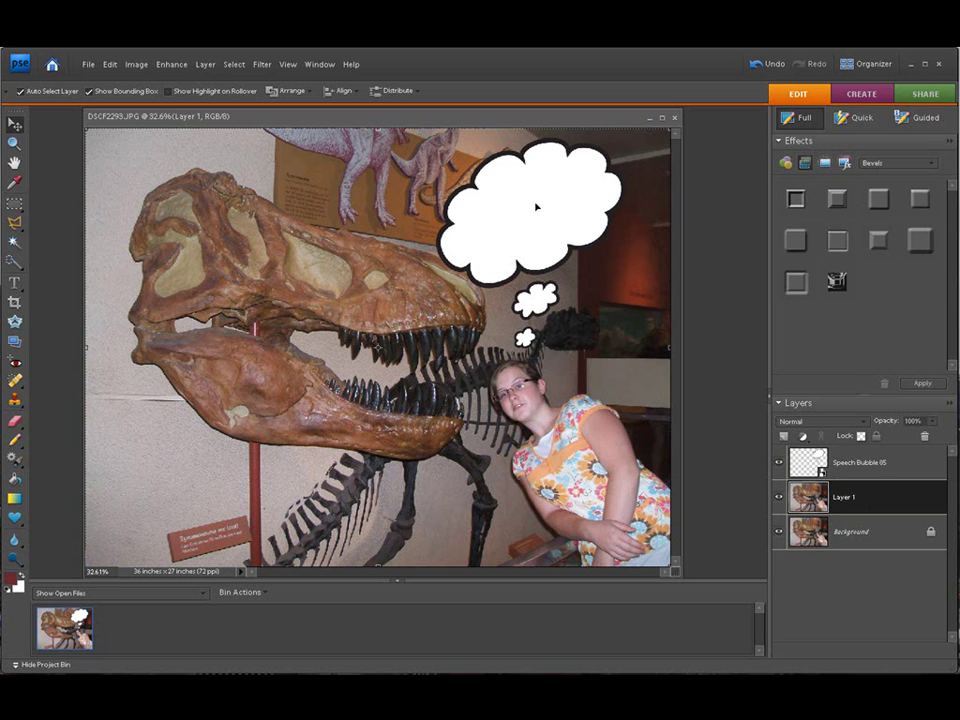
pyautogui.click(838, 462)
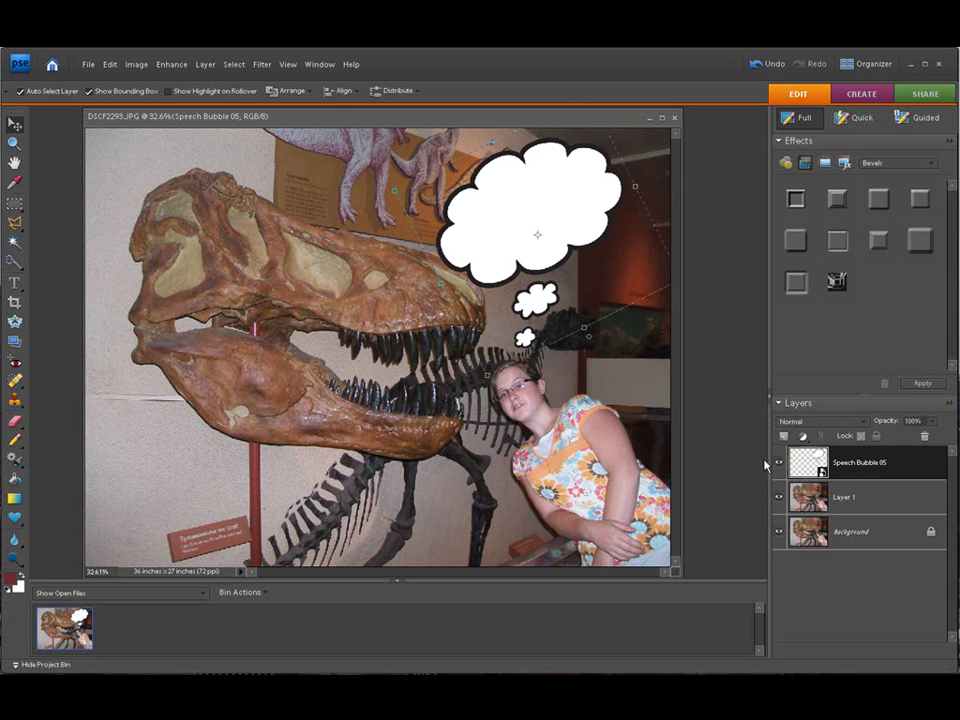
pyautogui.click(842, 495)
pyautogui.click(860, 457)
pyautogui.click(14, 285)
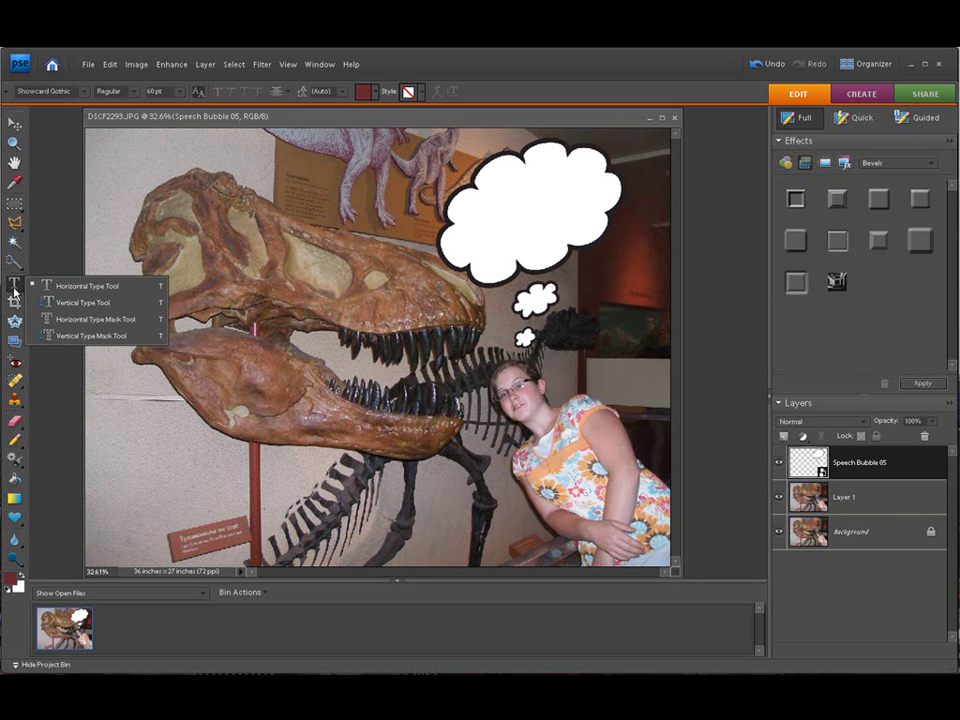
pyautogui.click(67, 291)
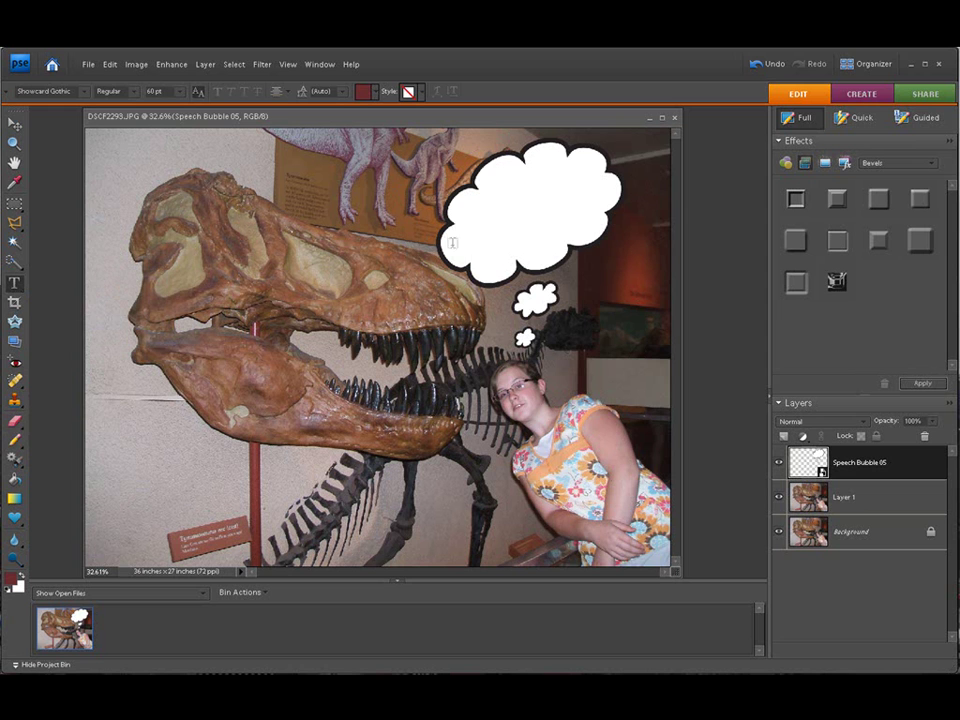
pyautogui.moveTo(477, 250); pyautogui.dragTo(573, 181)
pyautogui.click(540, 219)
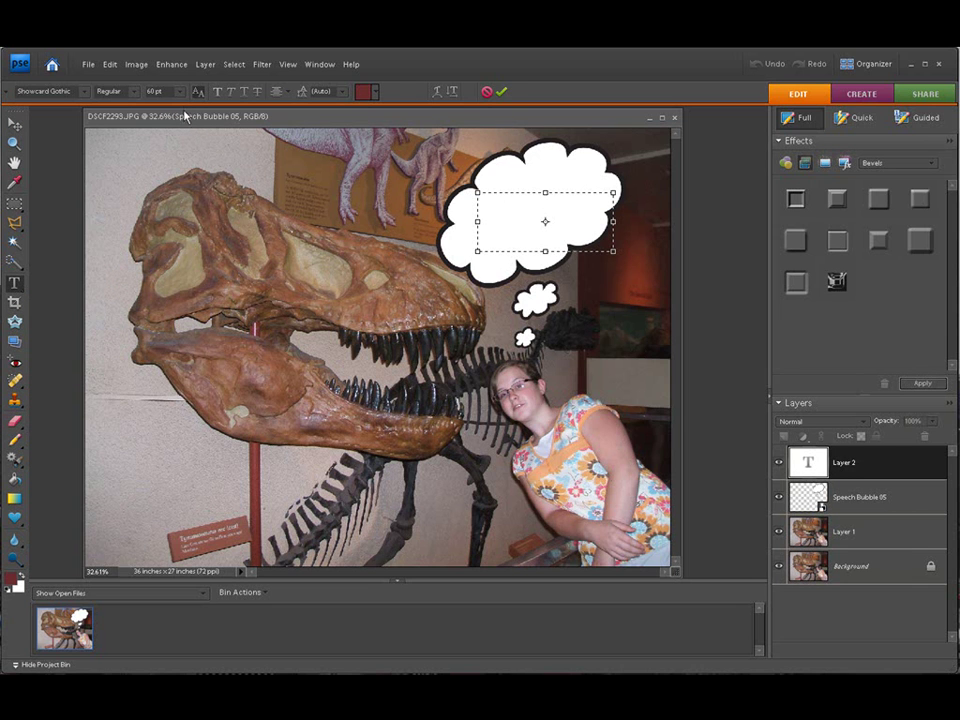
# Step: Set the font size to 36 pt and enter "Ahhh I think i may loose my head!!!!" with the last word on its own line
pyautogui.click(181, 92)
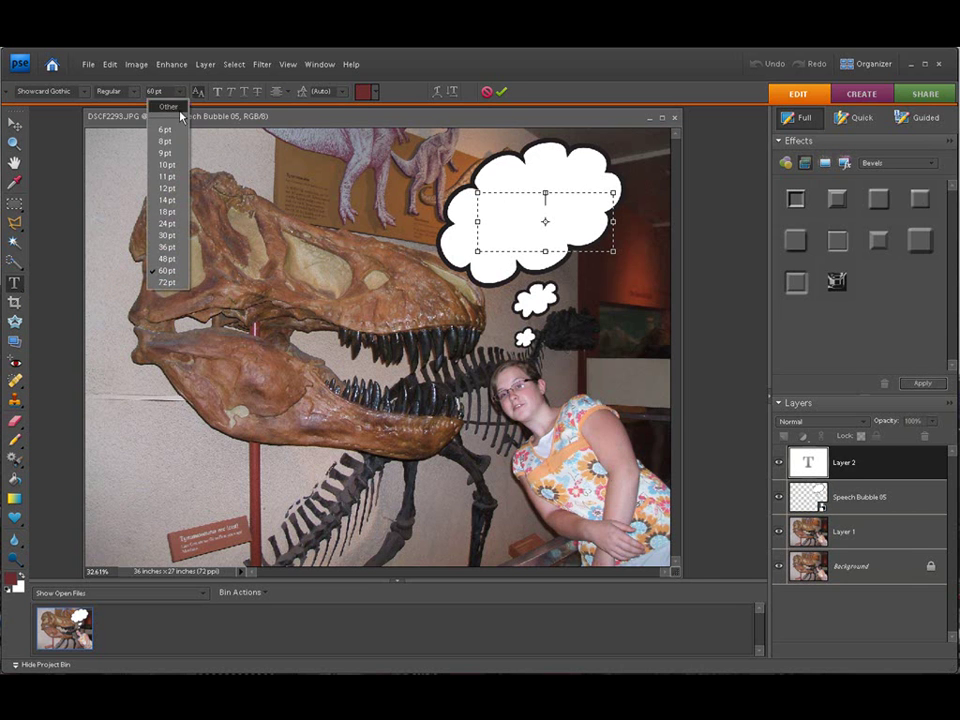
pyautogui.click(166, 223)
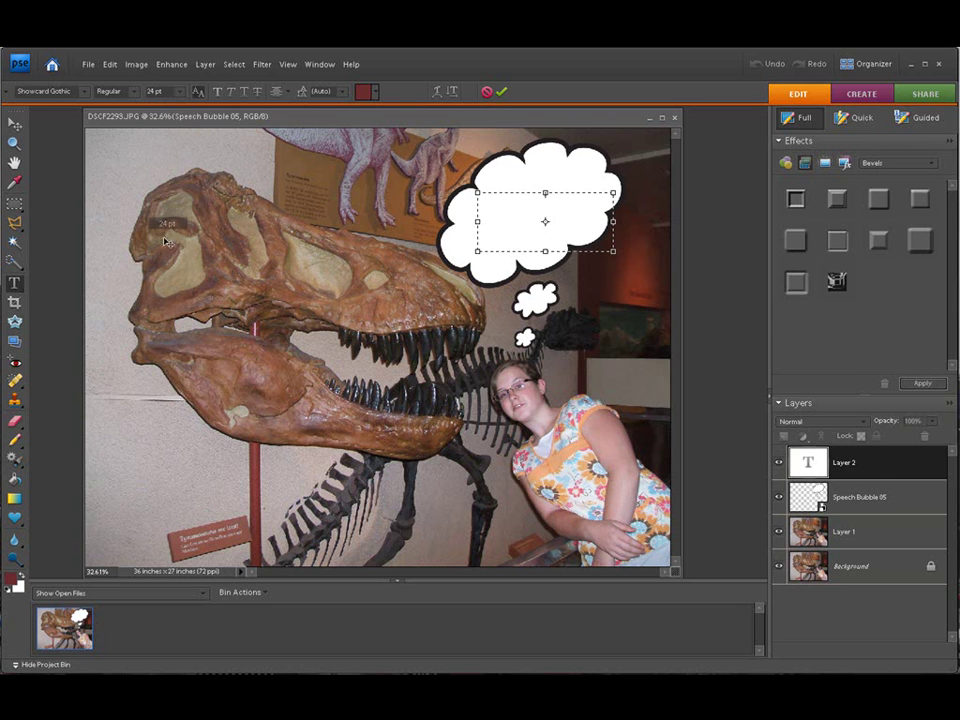
pyautogui.click(181, 92)
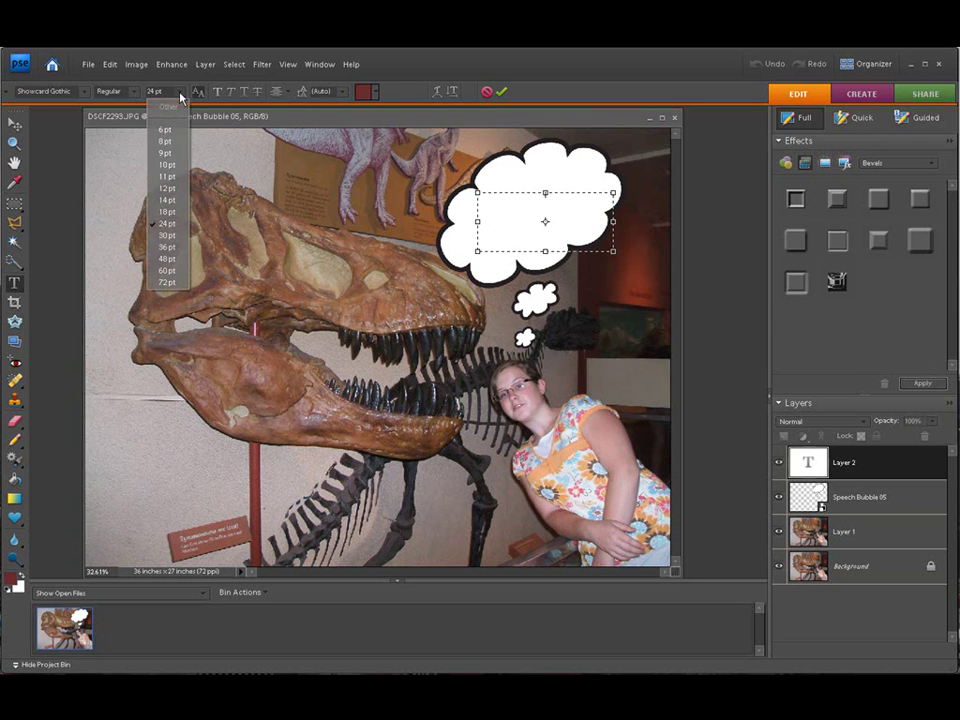
pyautogui.click(170, 248)
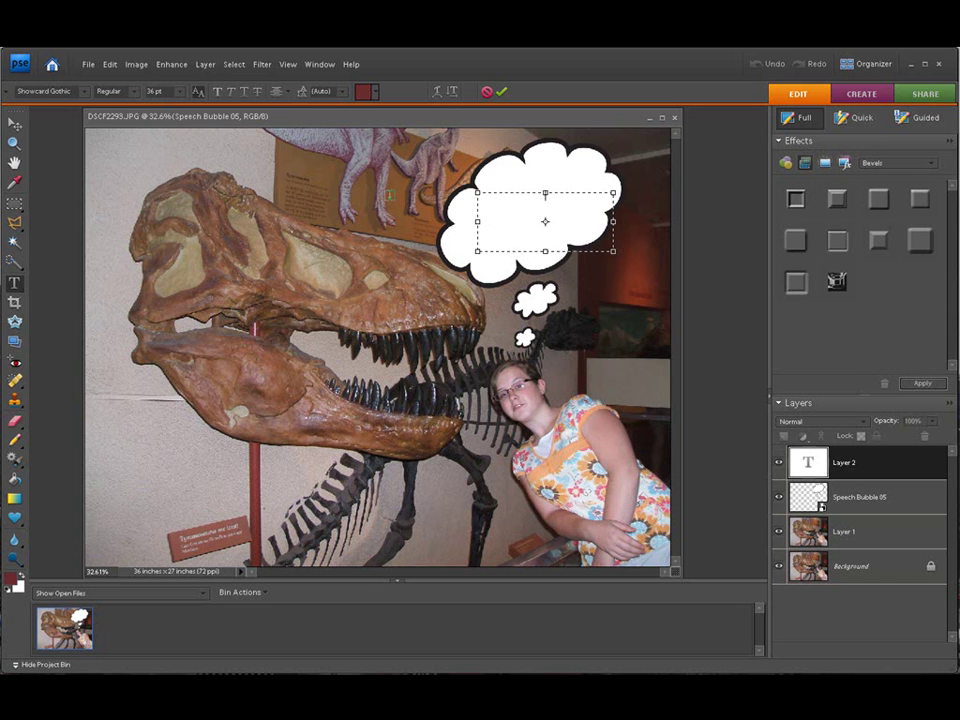
pyautogui.write('Yikes')
pyautogui.write('!!!!')
pyautogui.write('es')
pyautogui.write(' I MAY LOO')
pyautogui.write('SE MY')
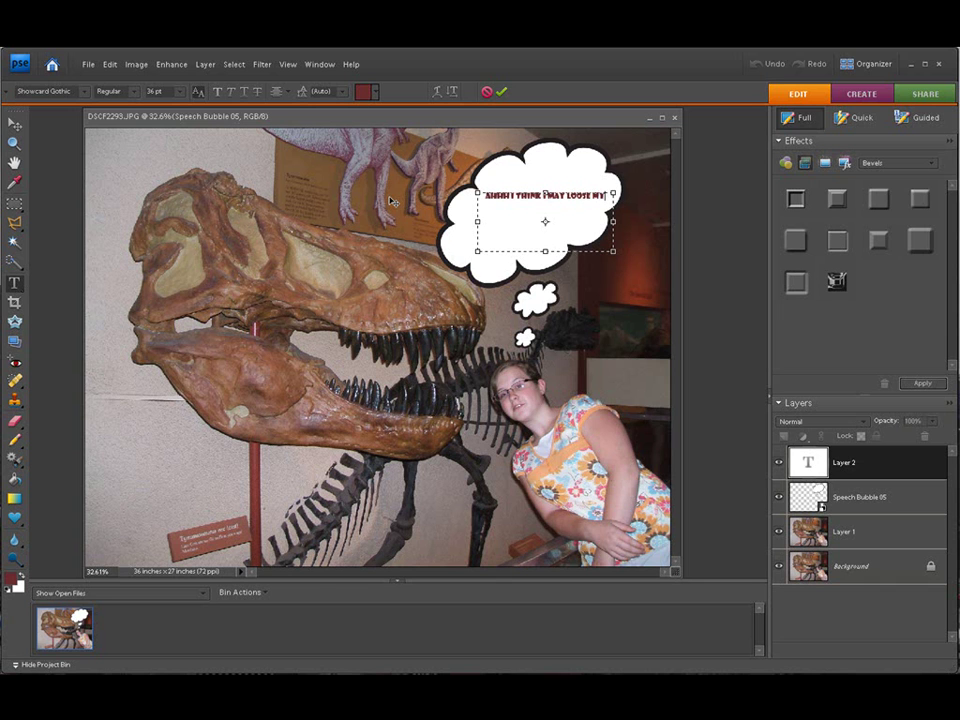
pyautogui.write('HEAD!!!!')
# Step: Enlarge all the bubble text to 48 pt and rotate its text box to match the bubble's tilt
pyautogui.moveTo(569, 215); pyautogui.dragTo(484, 195)
pyautogui.click(180, 92)
pyautogui.click(172, 260)
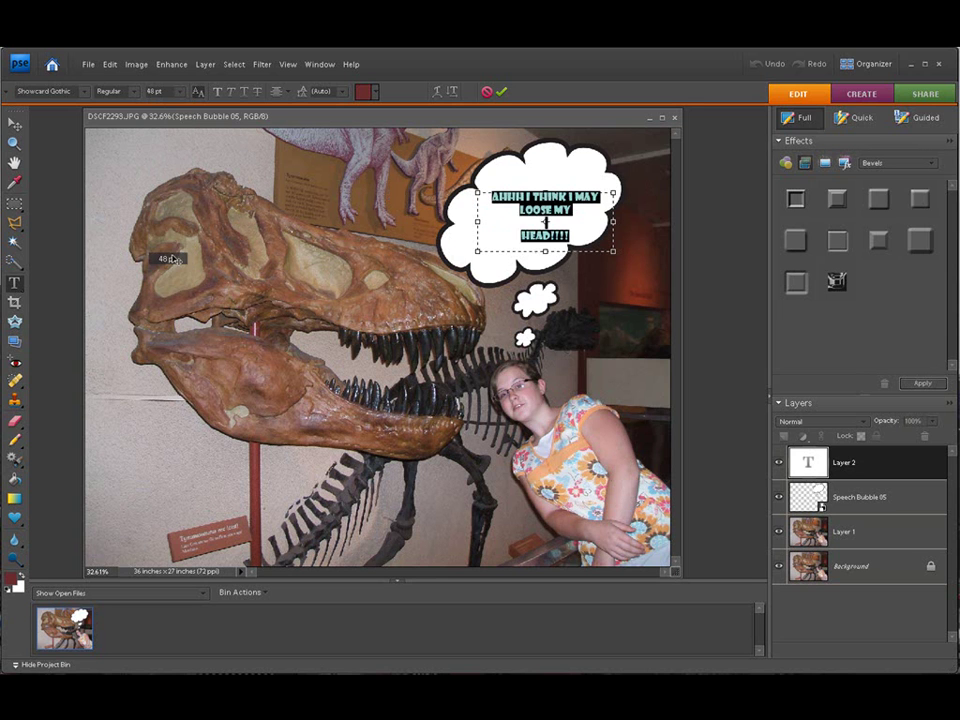
pyautogui.click(596, 220)
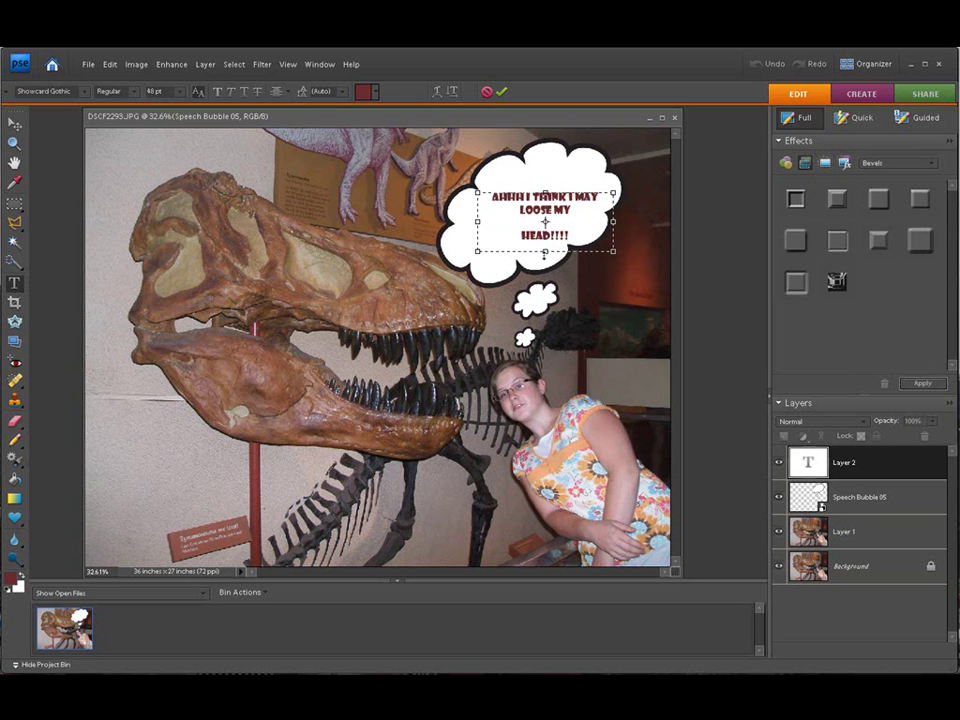
pyautogui.moveTo(545, 254); pyautogui.dragTo(568, 249)
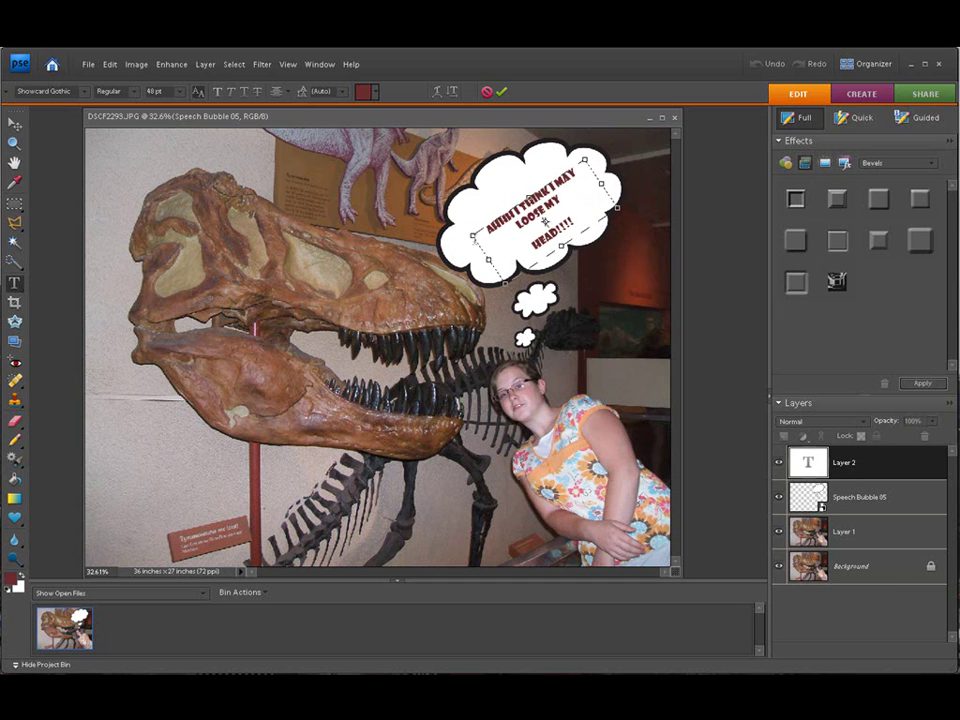
pyautogui.click(501, 91)
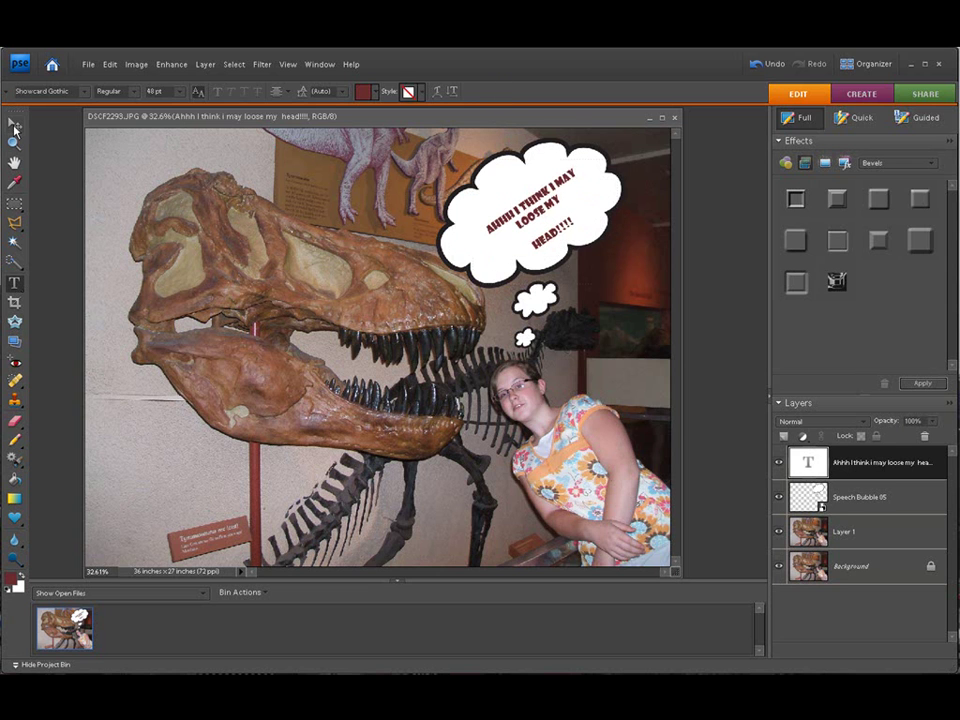
# Step: Scale the text layer up to about 139% so the wording fills the thought bubble
pyautogui.click(14, 124)
pyautogui.click(467, 158)
pyautogui.moveTo(467, 158); pyautogui.dragTo(446, 147)
pyautogui.moveTo(614, 288); pyautogui.dragTo(646, 300)
pyautogui.moveTo(450, 303); pyautogui.dragTo(436, 314)
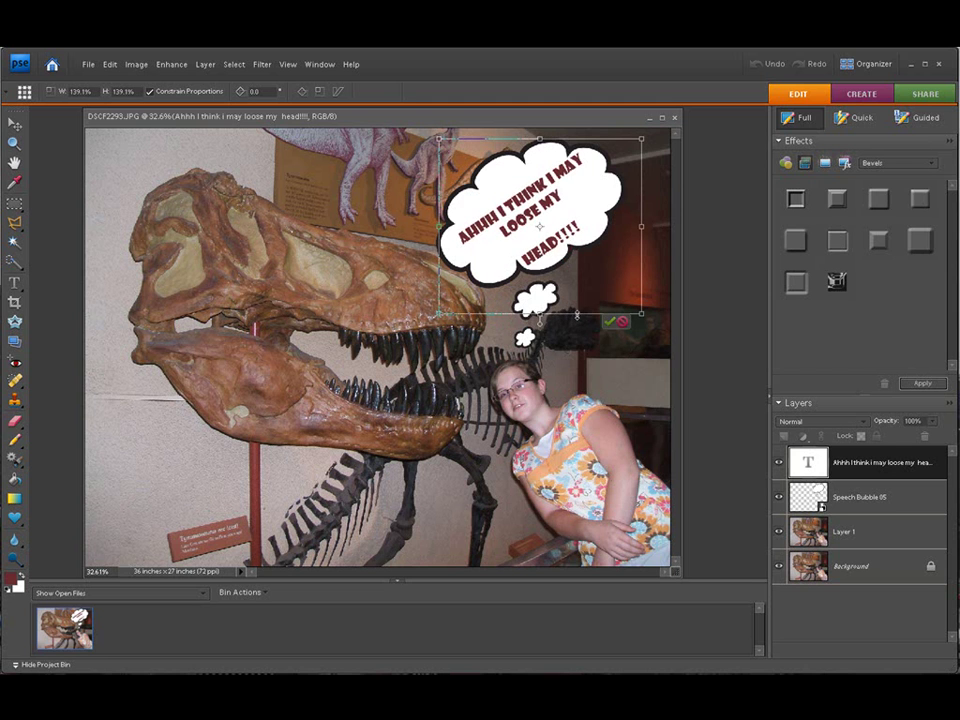
pyautogui.click(609, 321)
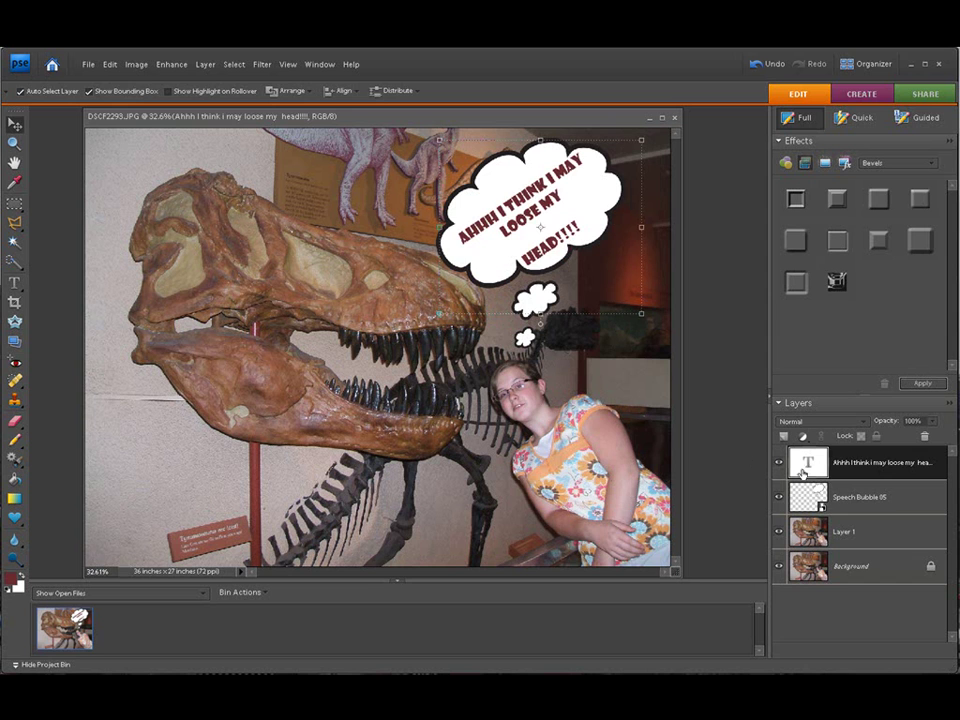
# Step: Make the text layer active and apply a raised style from the Bevels effects to it
pyautogui.click(862, 498)
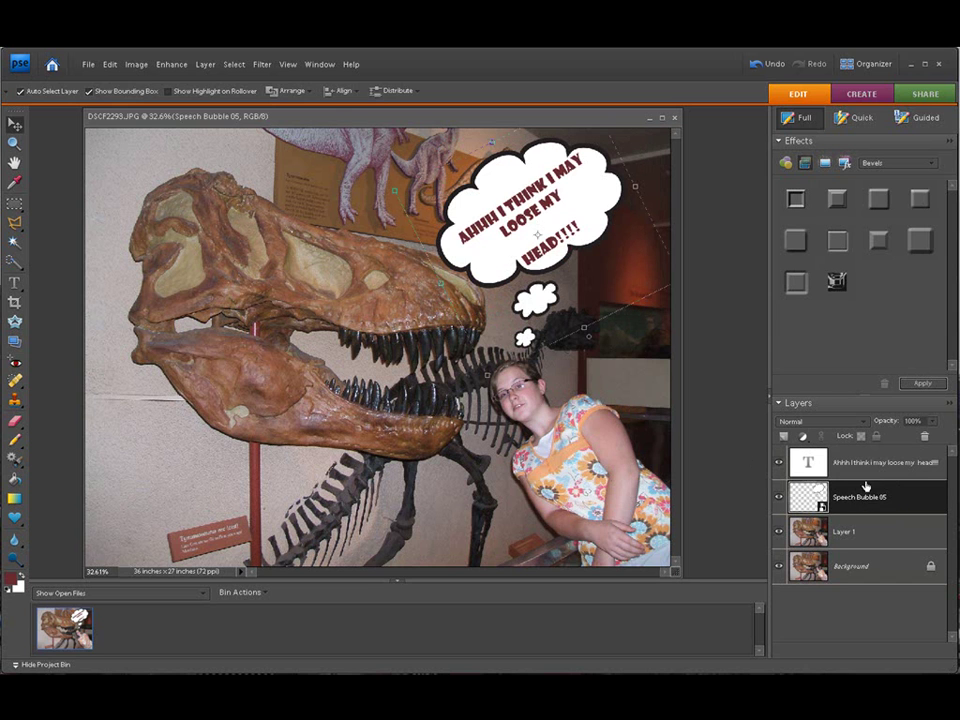
pyautogui.click(869, 464)
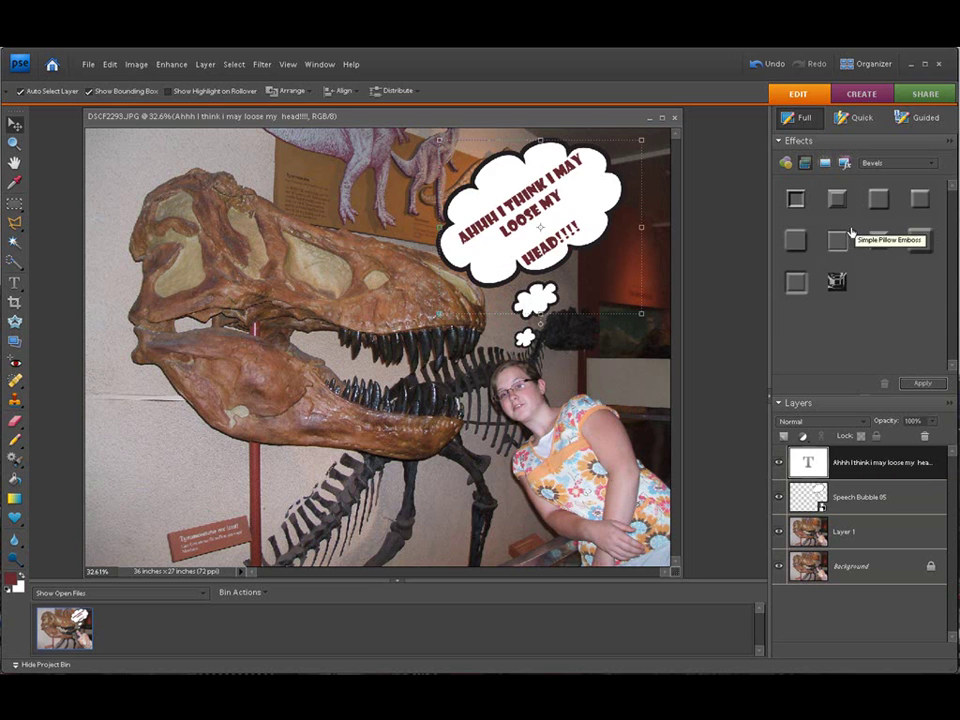
pyautogui.click(792, 238)
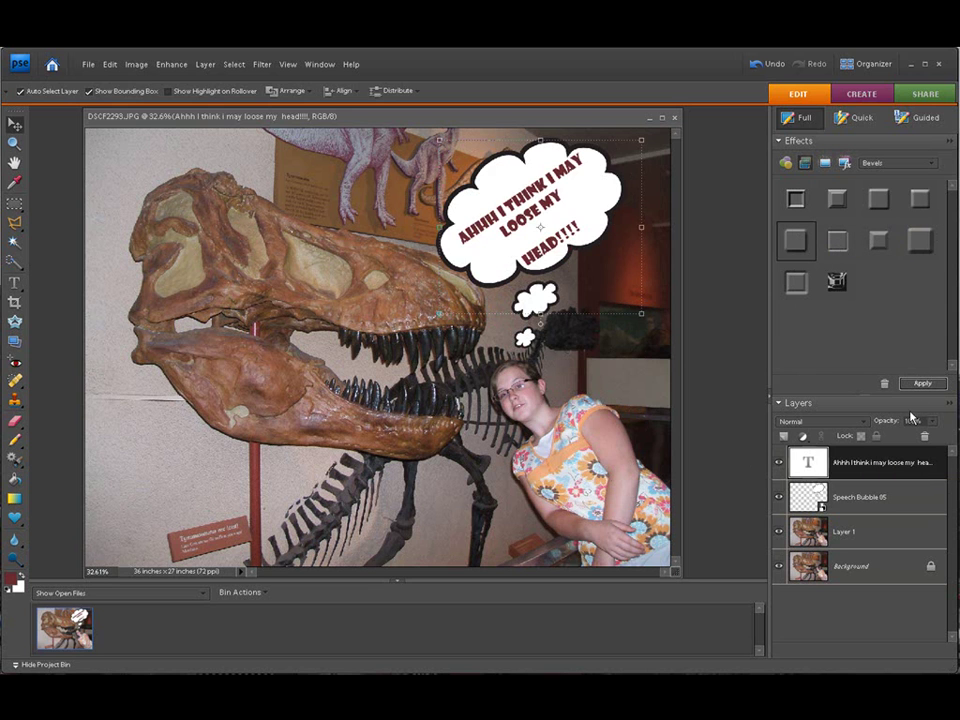
pyautogui.click(922, 384)
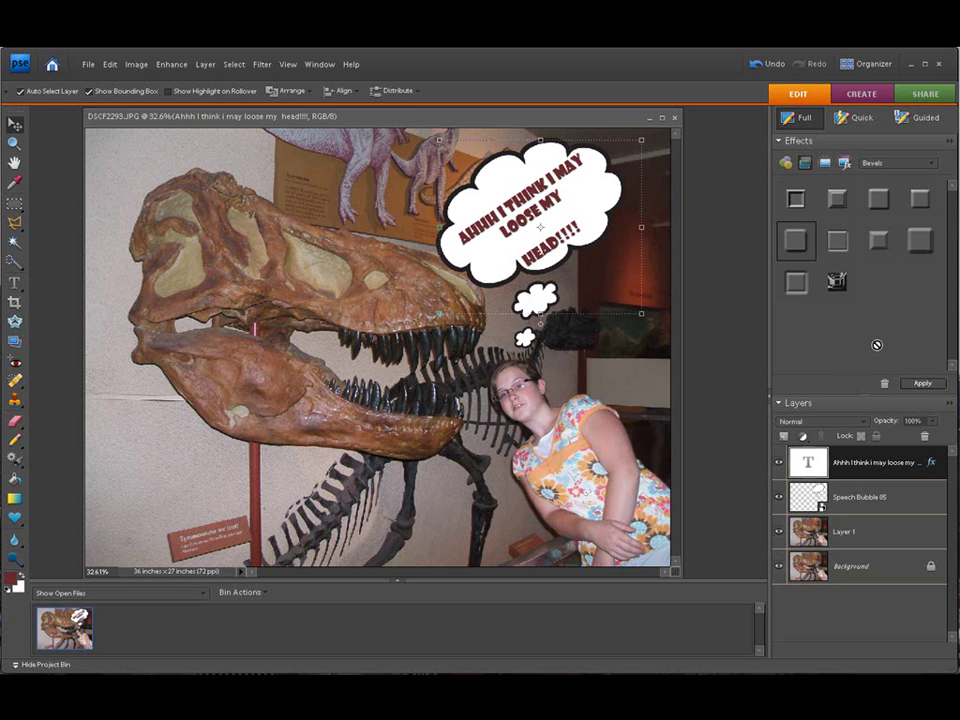
# Step: In the text layer's style settings, set the bevel size to 7 px and add a drop shadow with a size of 1 px
pyautogui.doubleClick(931, 465)
pyautogui.moveTo(790, 57); pyautogui.dragTo(765, 138)
pyautogui.moveTo(734, 278); pyautogui.dragTo(733, 276)
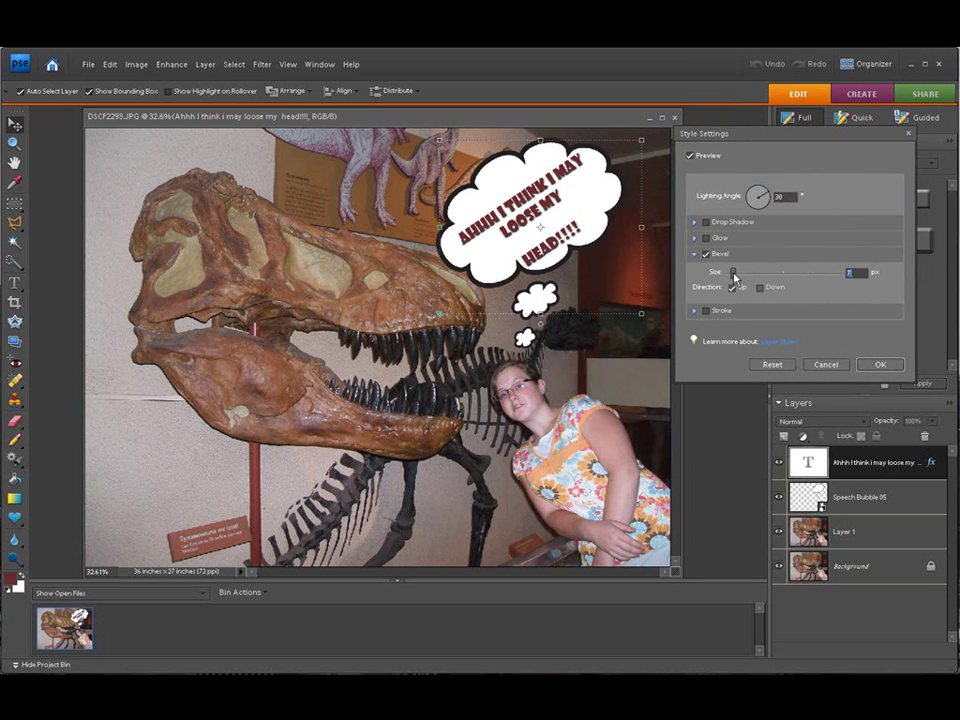
pyautogui.click(696, 224)
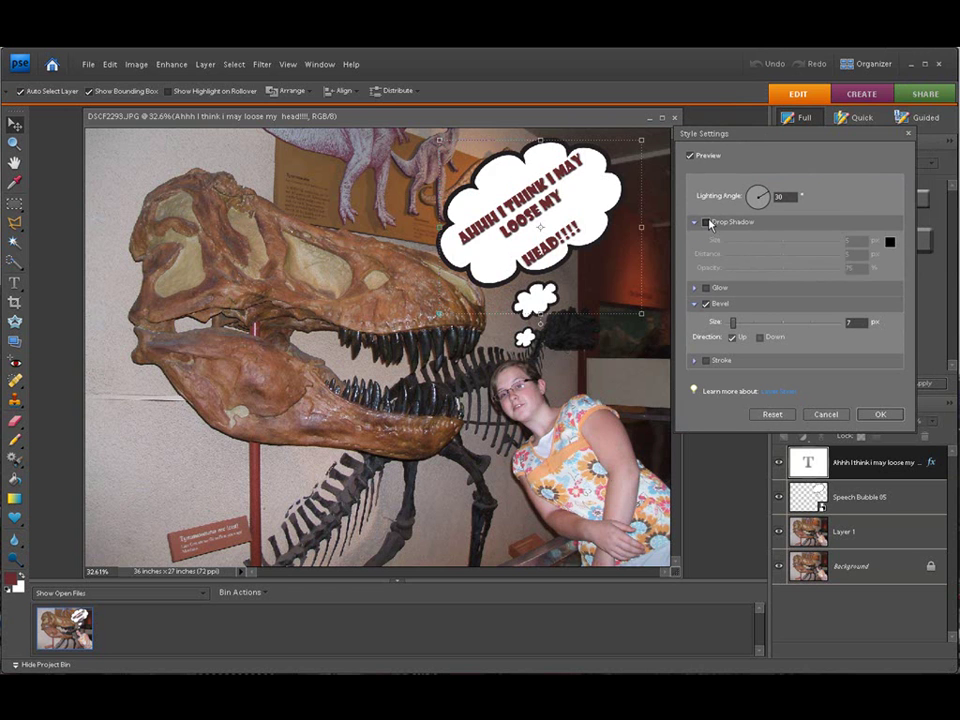
pyautogui.click(706, 222)
pyautogui.moveTo(731, 244); pyautogui.dragTo(729, 243)
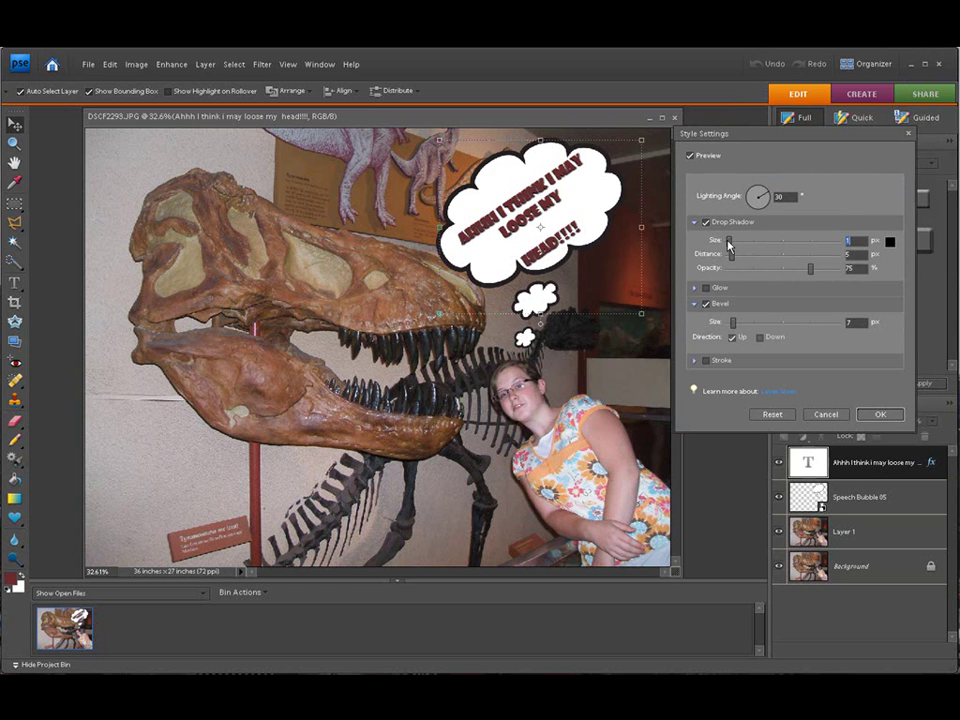
# Step: Enable the text's glow, try the inner glow, and use the outer glow instead
pyautogui.click(696, 289)
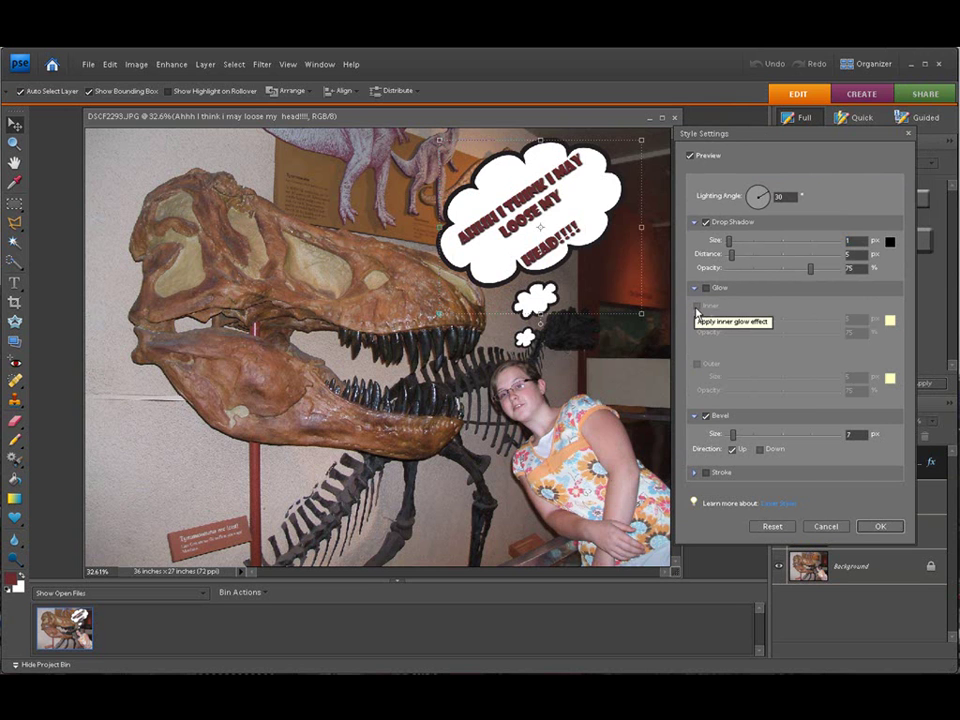
pyautogui.click(706, 289)
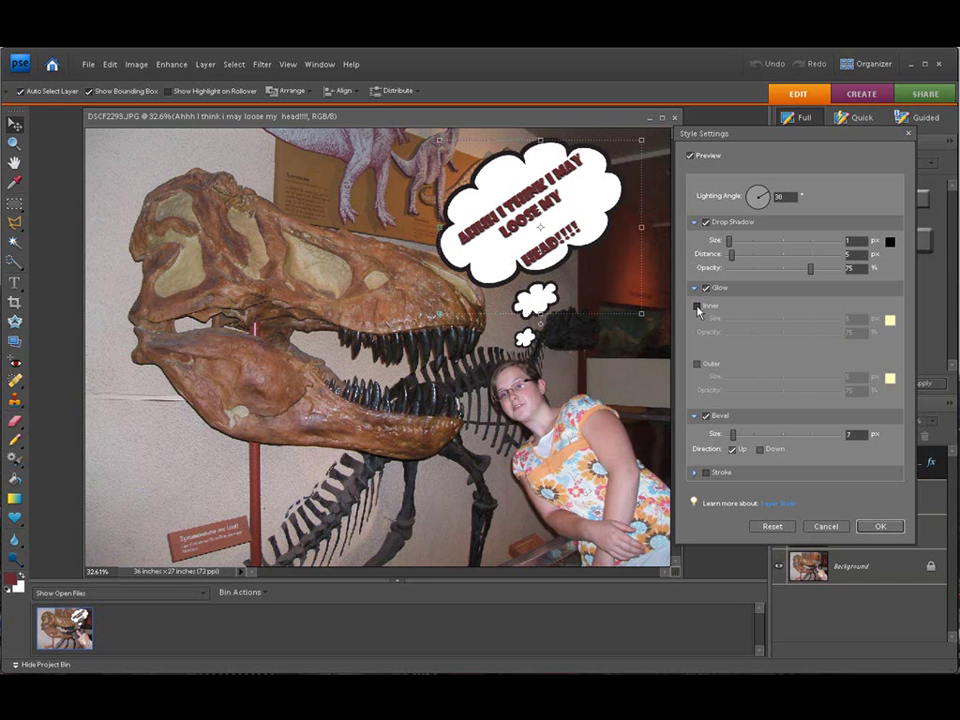
pyautogui.click(698, 307)
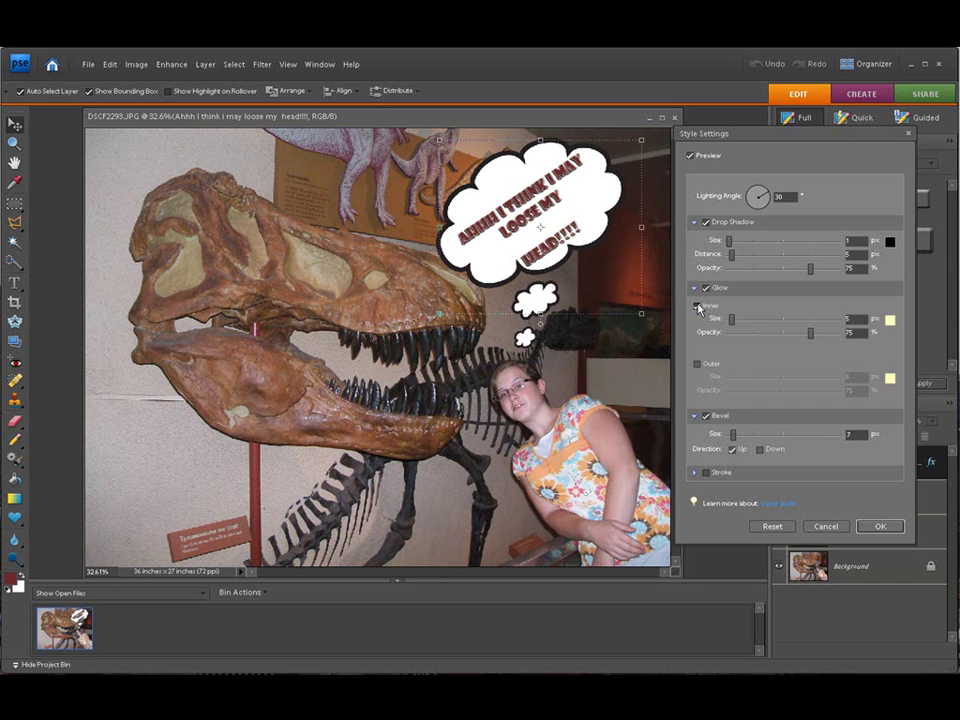
pyautogui.click(698, 307)
pyautogui.click(698, 365)
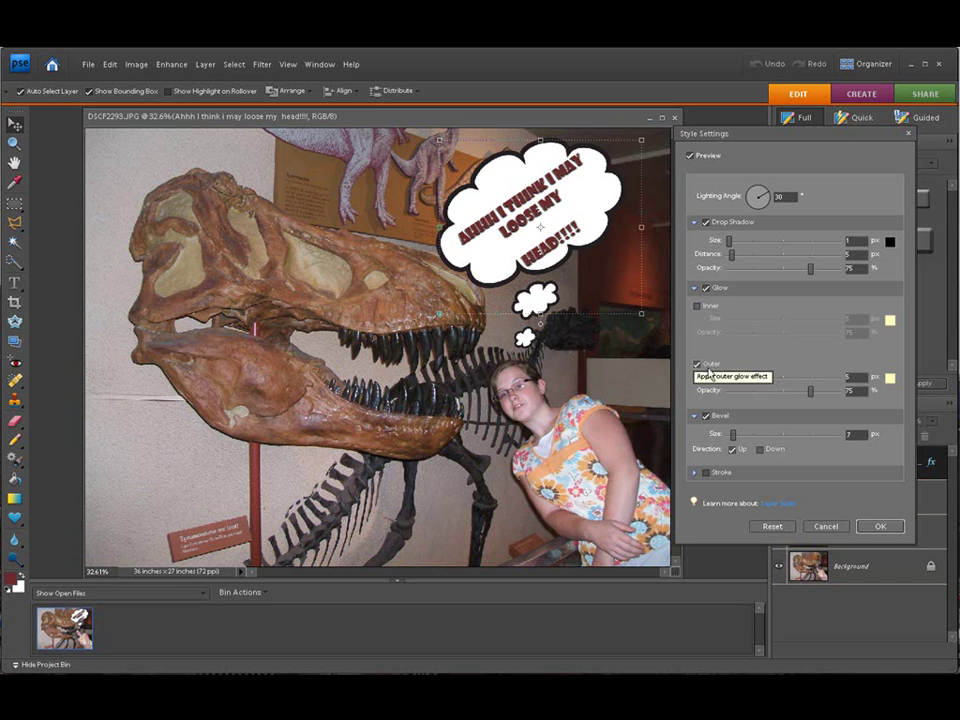
# Step: Set the text's outer glow size to 29 px and enable a stroke around the lettering
pyautogui.moveTo(731, 381); pyautogui.dragTo(741, 380)
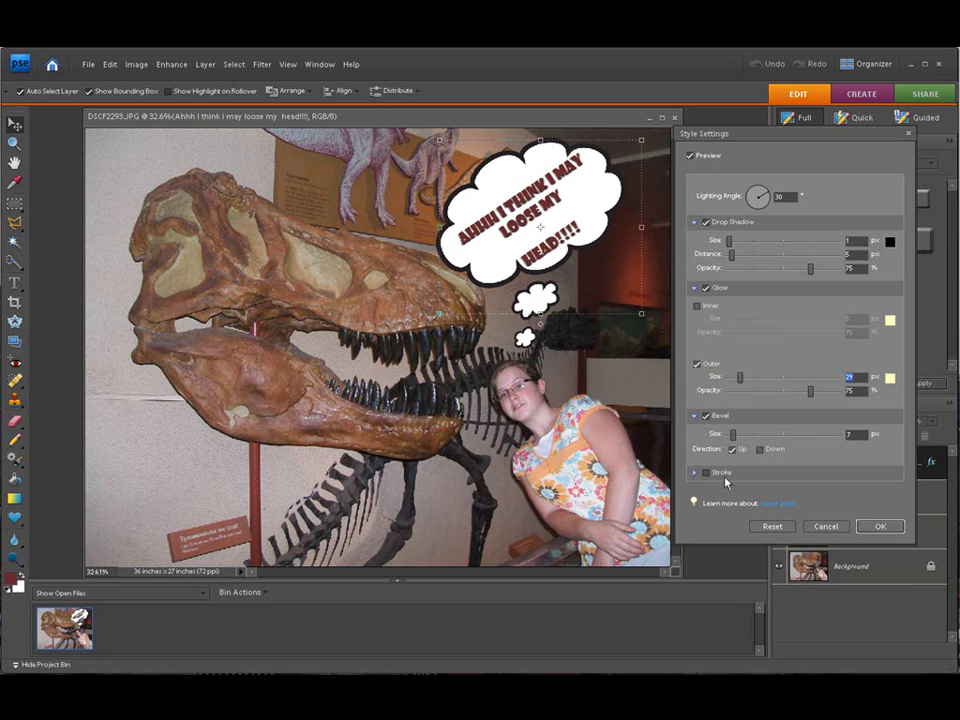
pyautogui.click(706, 476)
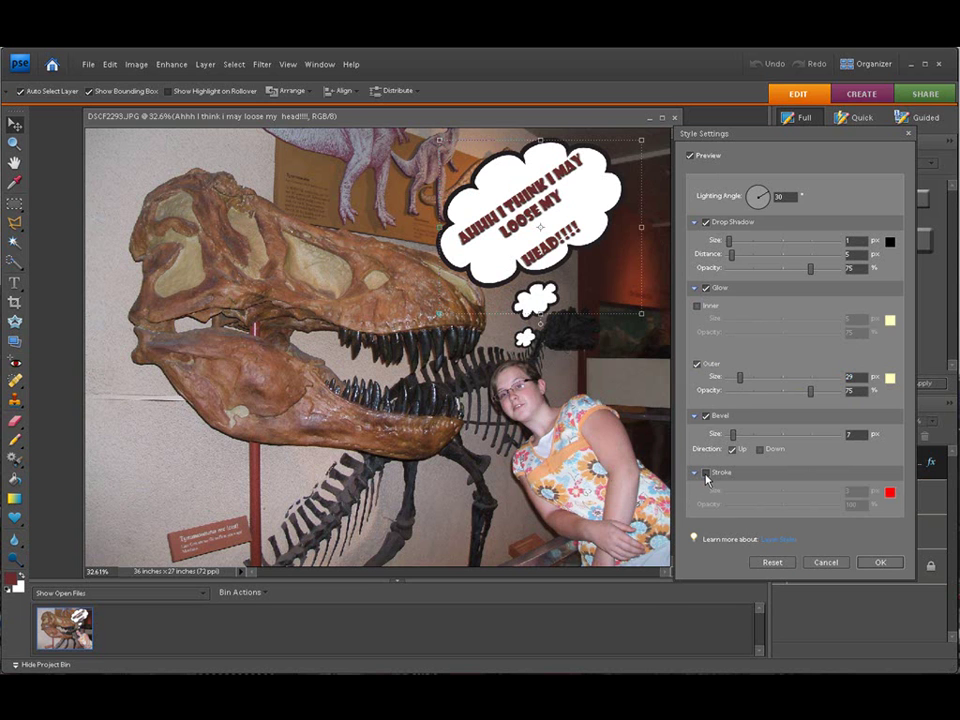
pyautogui.click(706, 476)
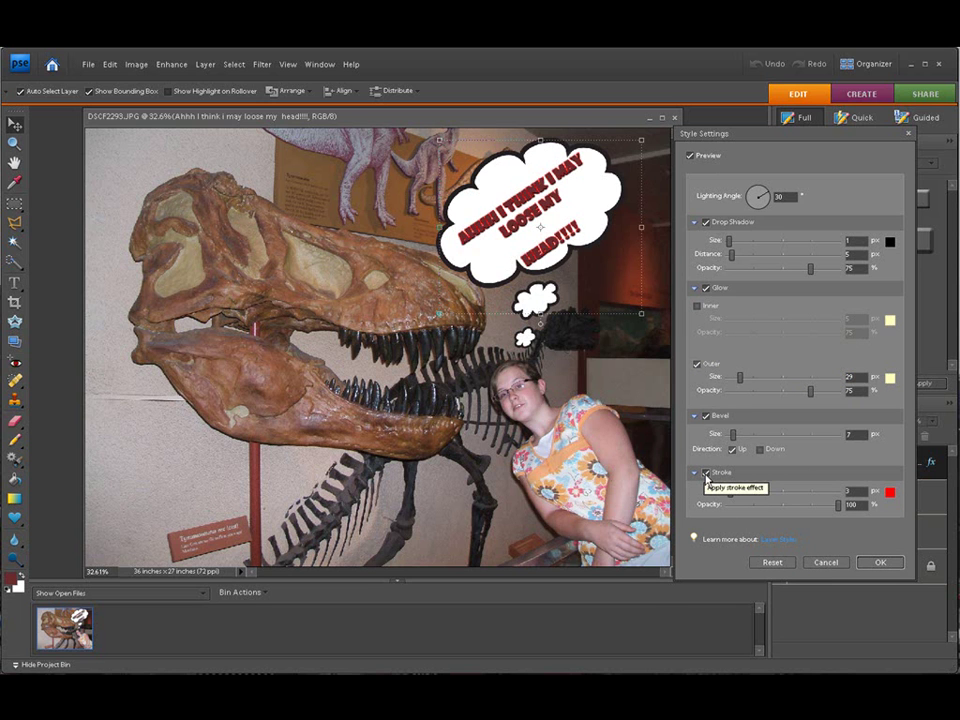
# Step: Try yellow and blue for the text's stroke and settle on cyan, #00fcff
pyautogui.click(889, 493)
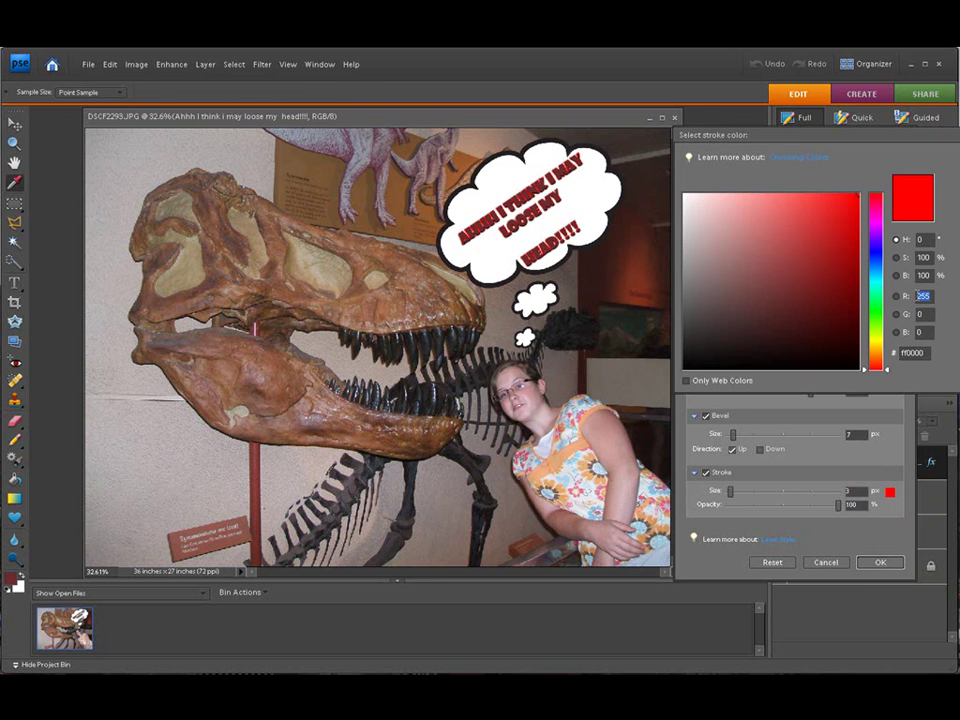
pyautogui.click(873, 341)
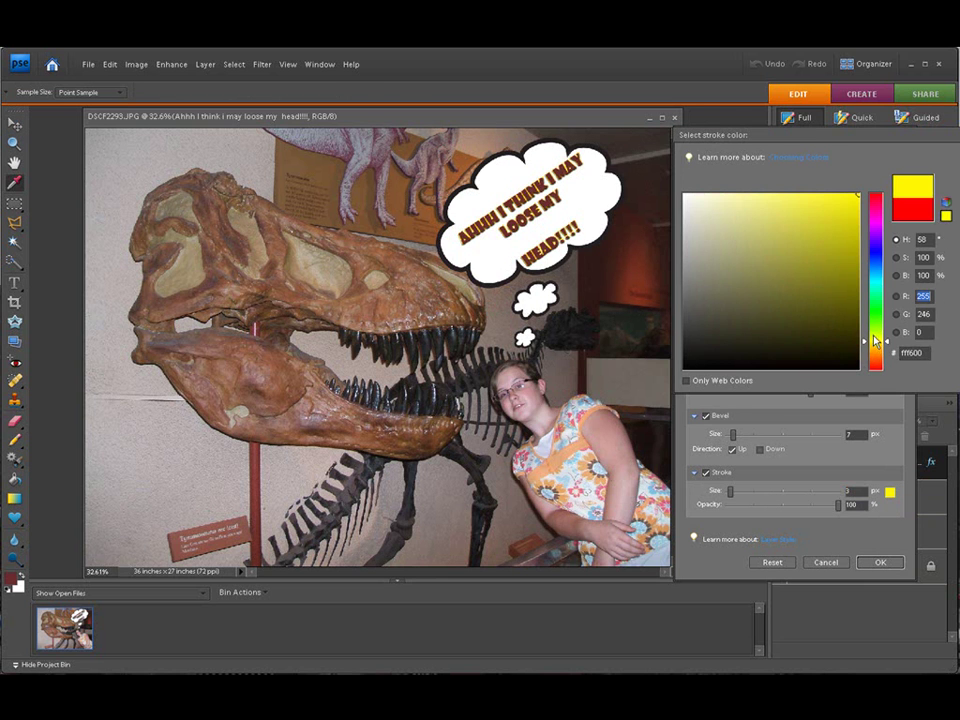
pyautogui.click(879, 281)
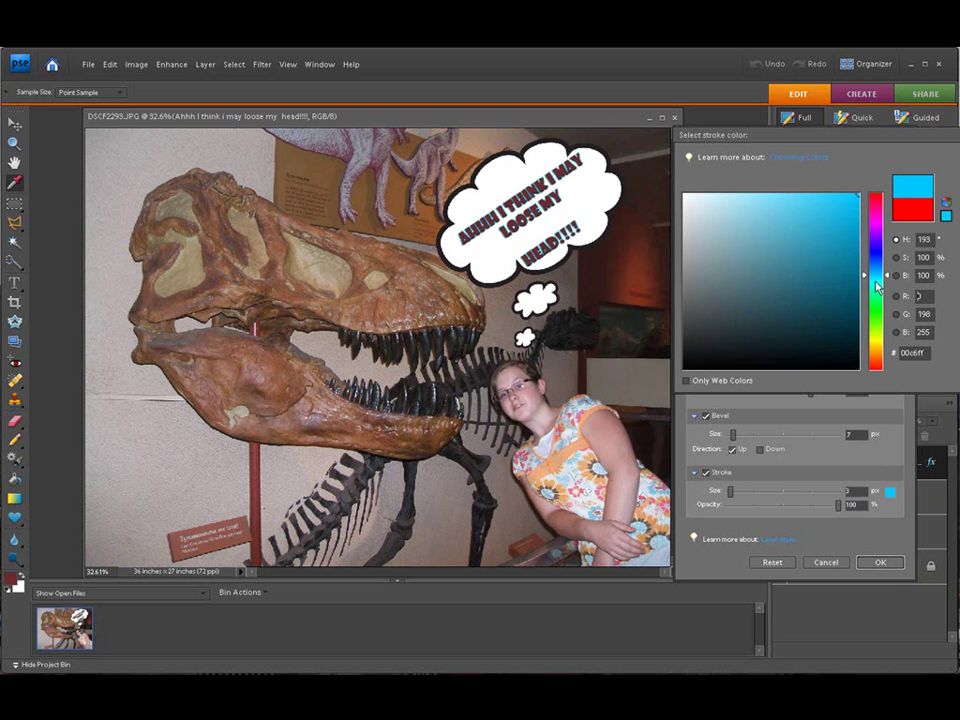
pyautogui.click(878, 286)
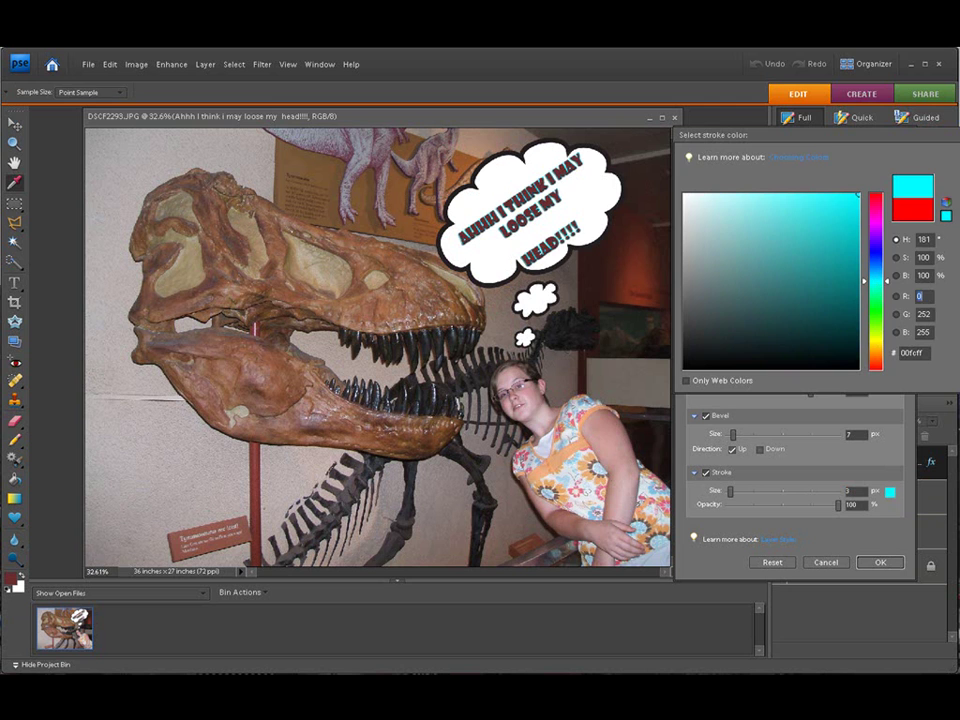
pyautogui.press('Return')
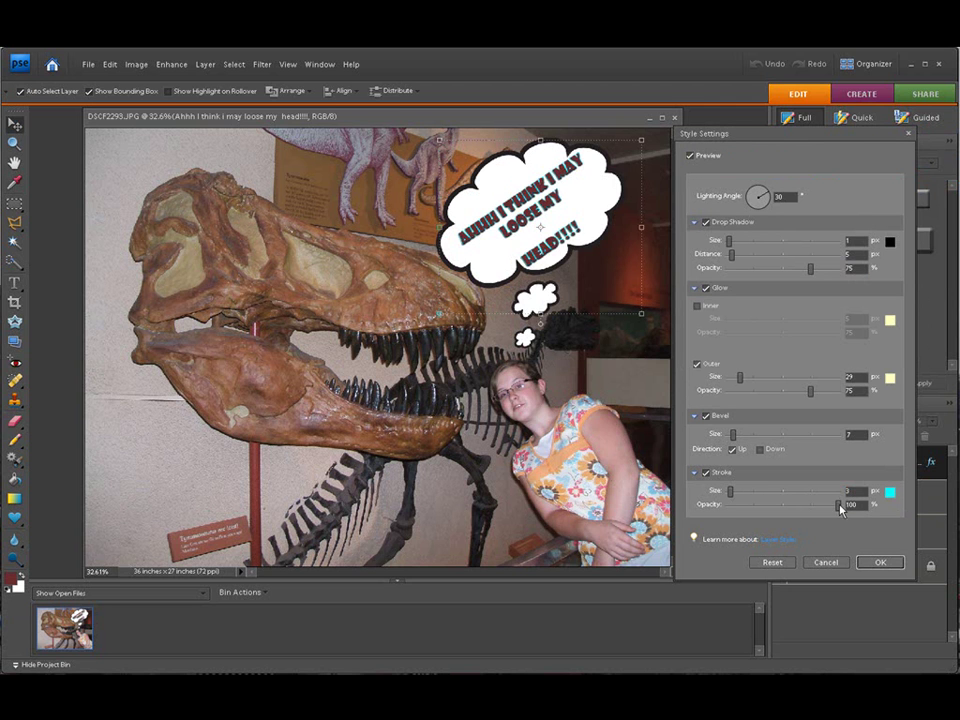
# Step: Lower the stroke's opacity, fine-tune its size, and apply the style settings to the text, leaving the text layer deselected
pyautogui.moveTo(822, 509)
pyautogui.mouseDown()
pyautogui.moveTo(771, 508)
pyautogui.moveTo(810, 509)
pyautogui.mouseUp()
pyautogui.moveTo(730, 493)
pyautogui.mouseDown()
pyautogui.moveTo(753, 497)
pyautogui.moveTo(731, 499)
pyautogui.mouseUp()
pyautogui.click(880, 562)
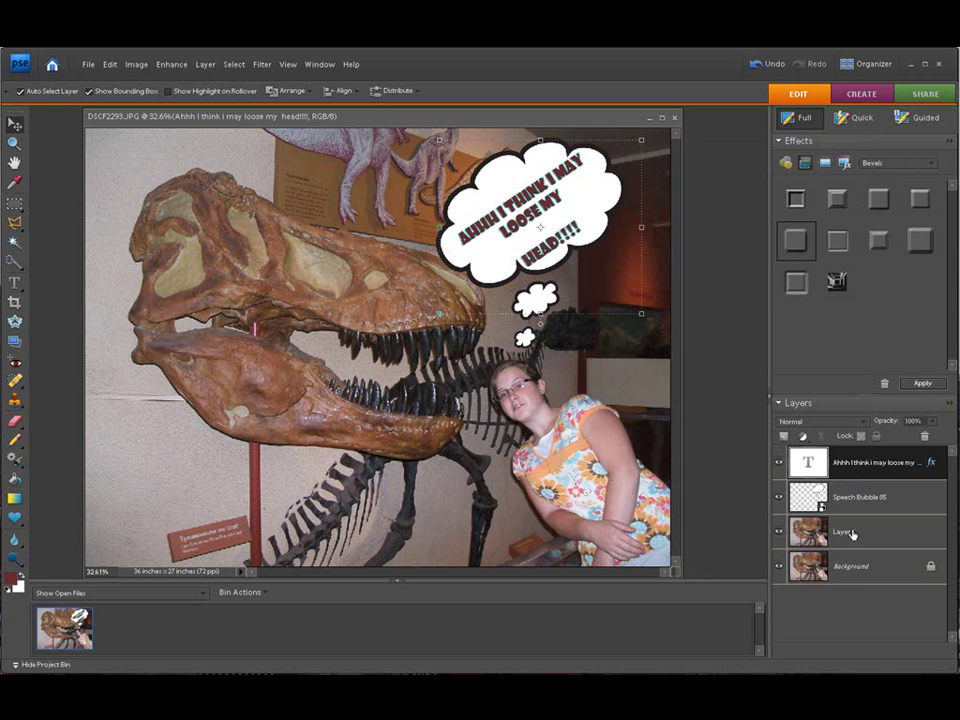
pyautogui.click(638, 402)
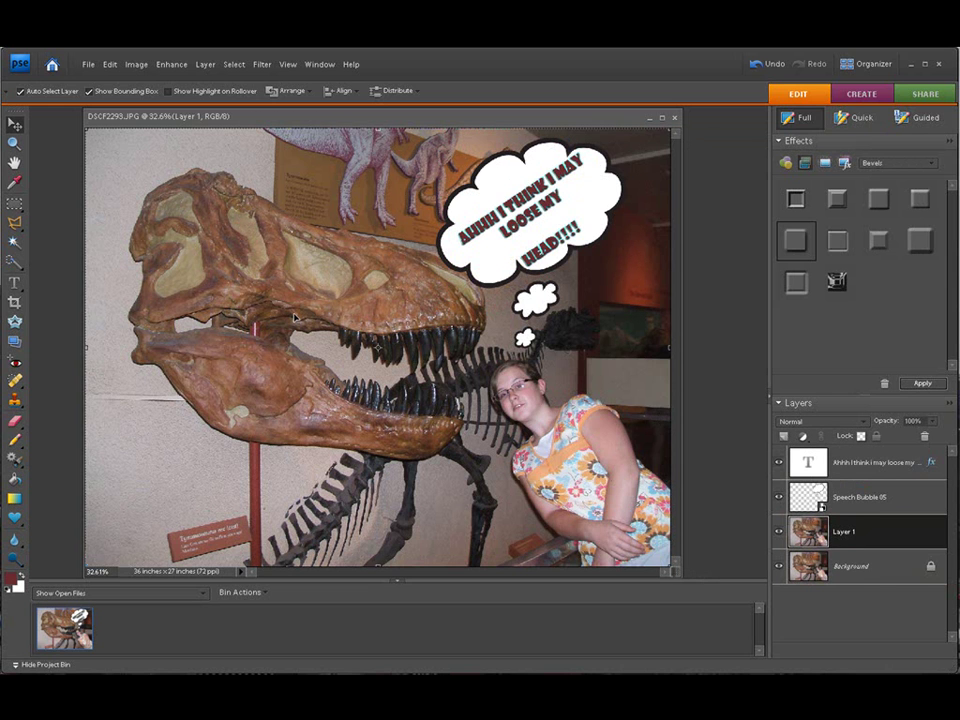